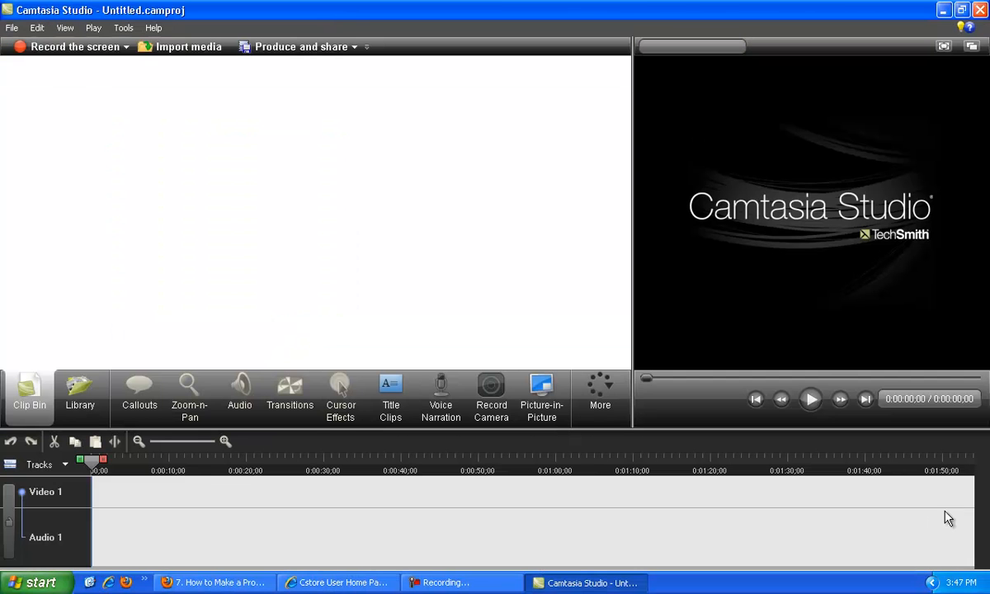
Step: Switch to the CStoreOffice browser window and display page 8 of the Price Book's price groups
left_click(347, 583)
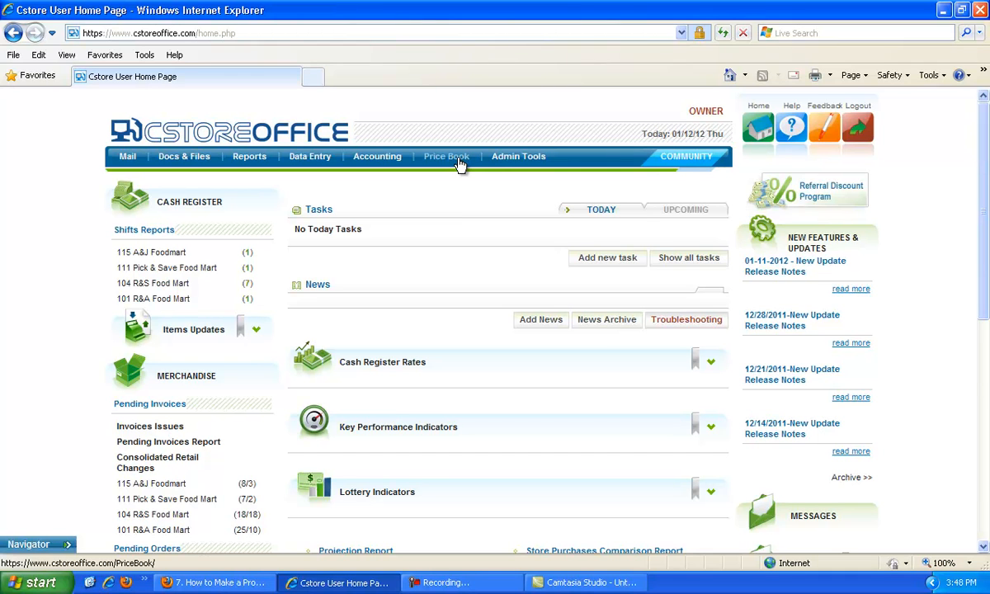
left_click(452, 162)
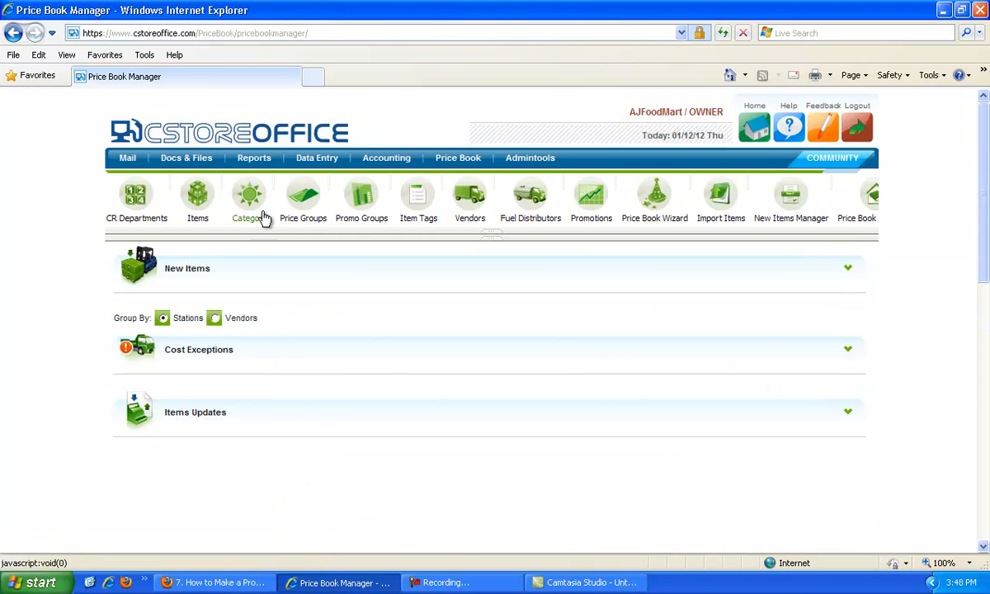
left_click(295, 213)
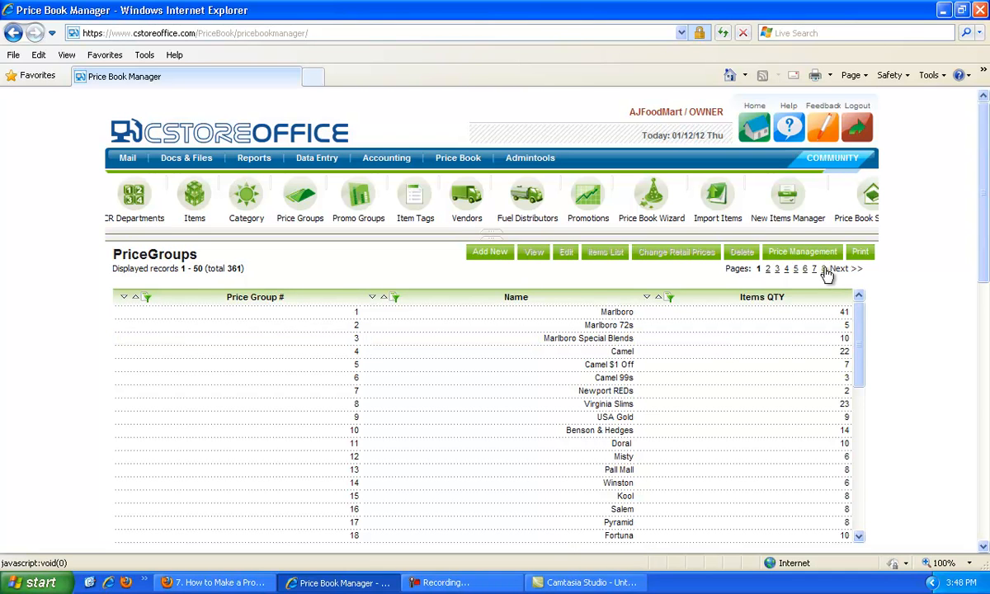
left_click(824, 269)
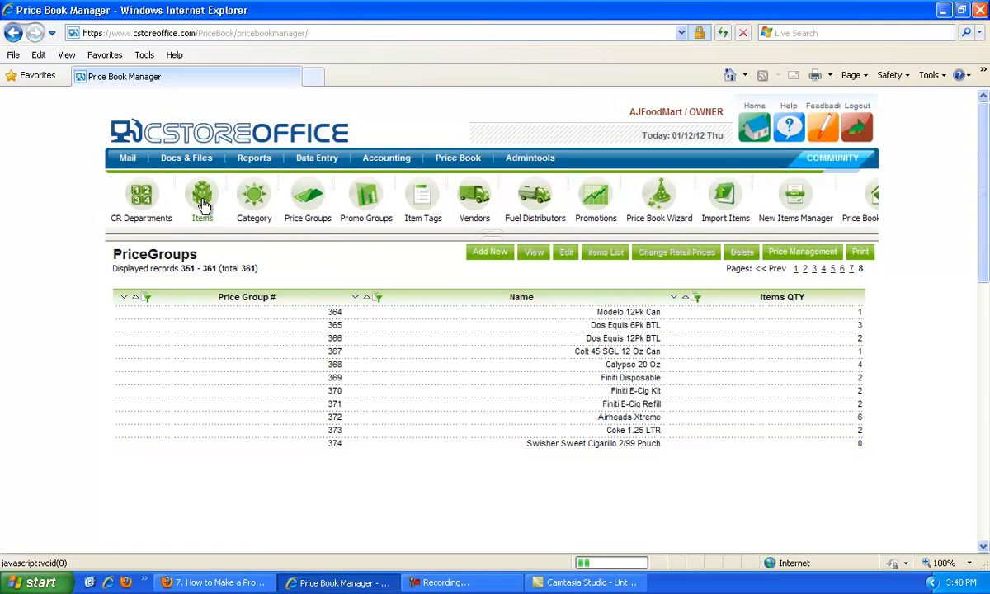
Step: Open the Price Book's items section and start a new item in a maximized Item Setup window
left_click(207, 216)
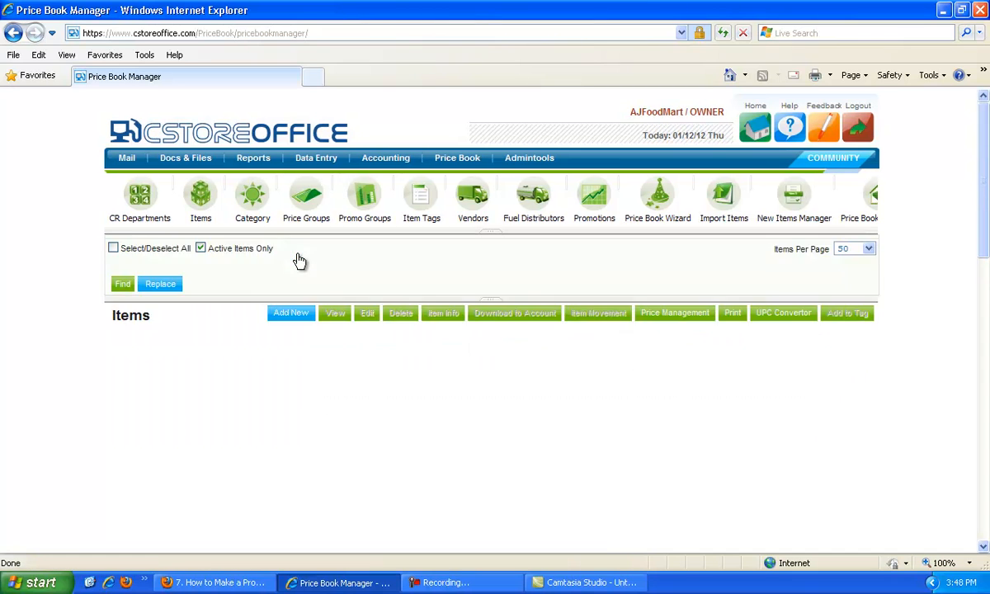
left_click(527, 248)
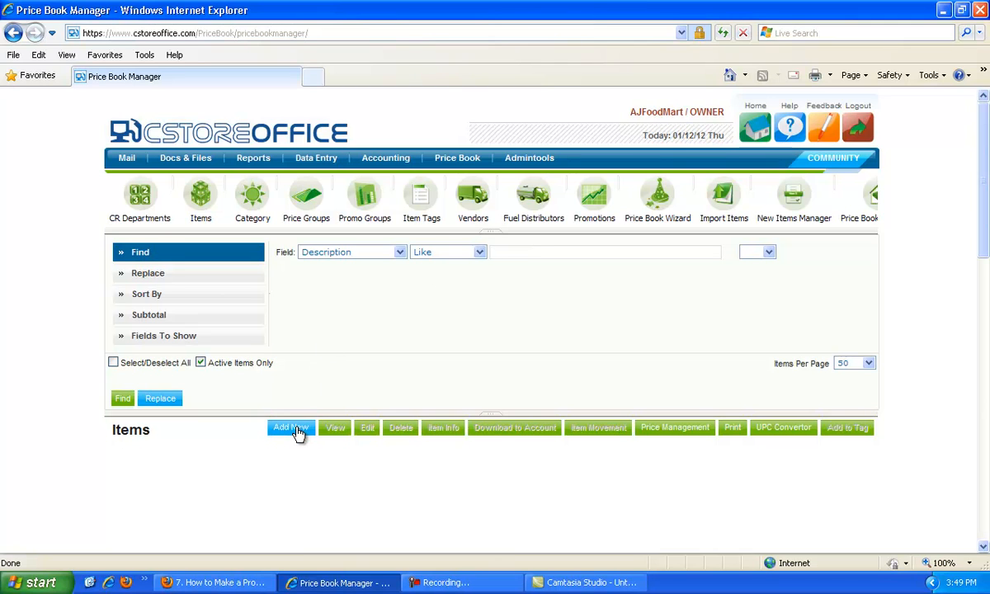
left_click(293, 428)
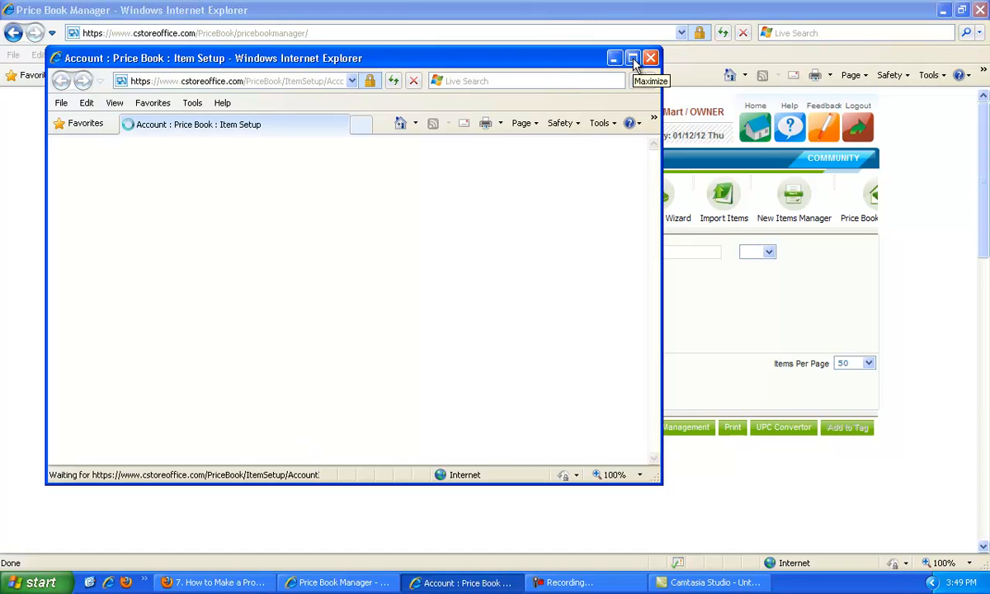
left_click(633, 58)
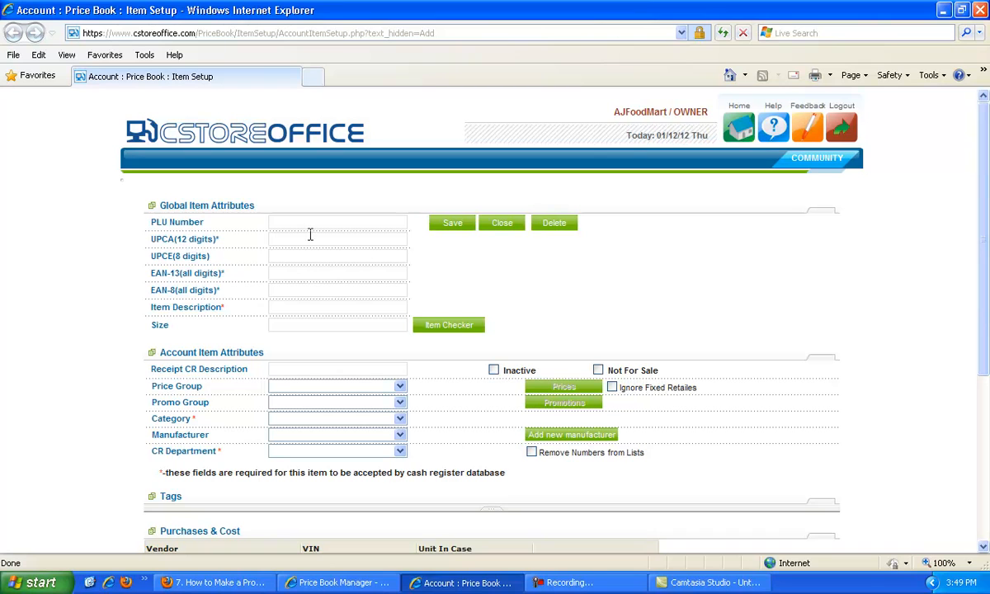
left_click(298, 240)
type("025900227265")
left_click(307, 261)
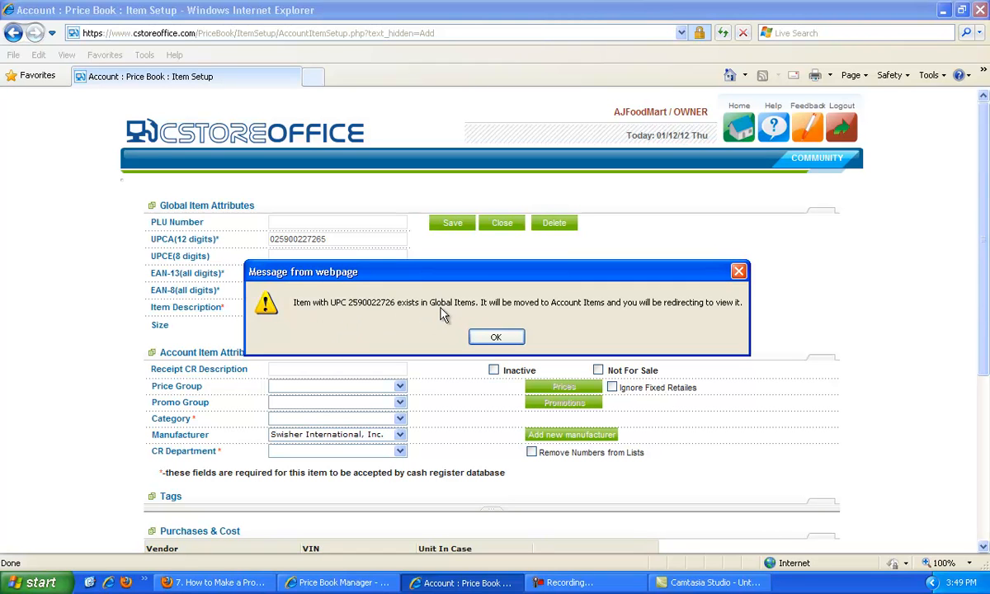
left_click(496, 338)
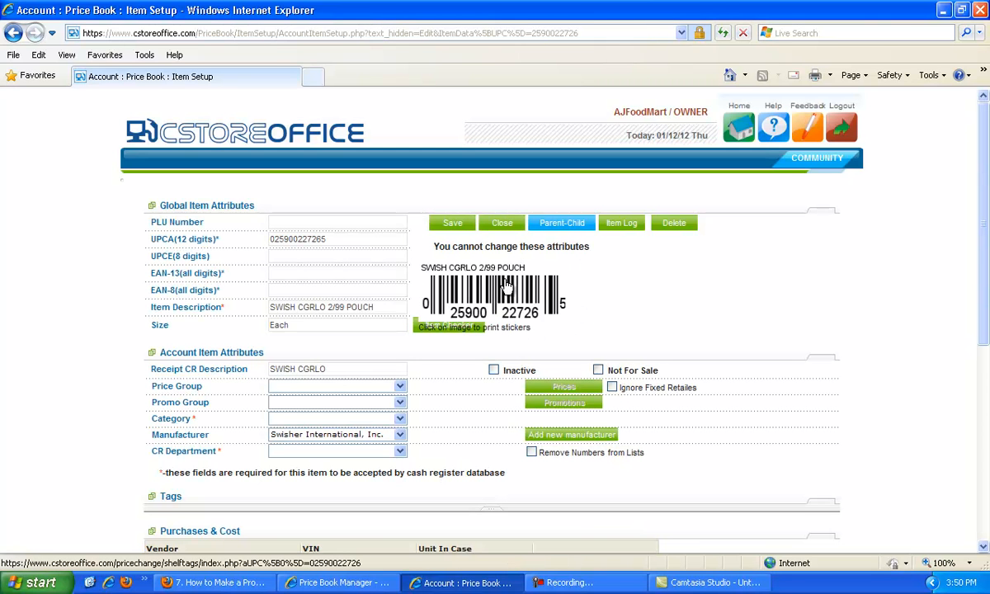
Step: Assign the item to price group 374|Swisher Sweet Cigarillo 2/99 Pouch
left_click(400, 386)
left_click_drag(478, 410, 492, 542)
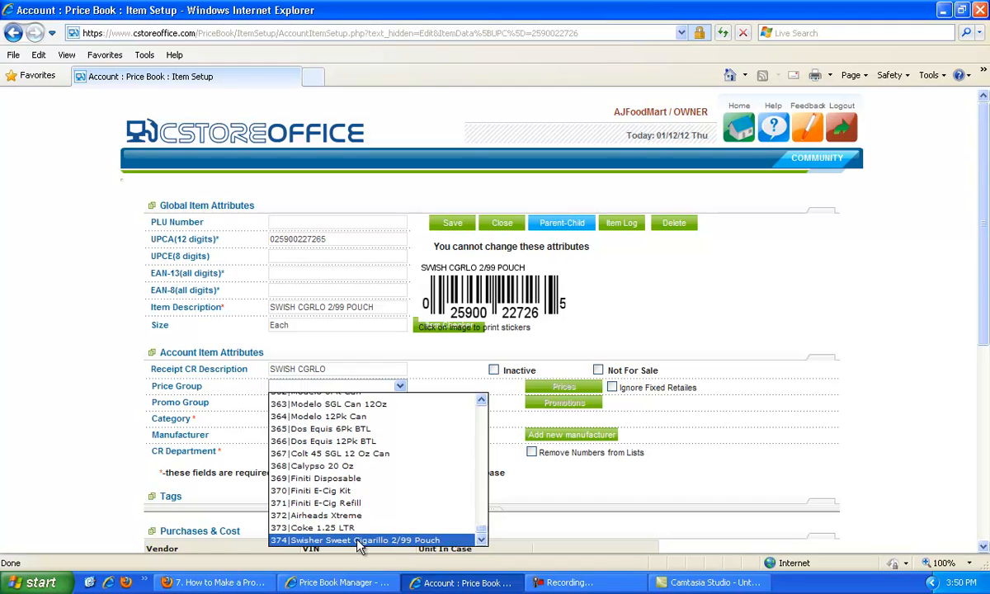
left_click(394, 541)
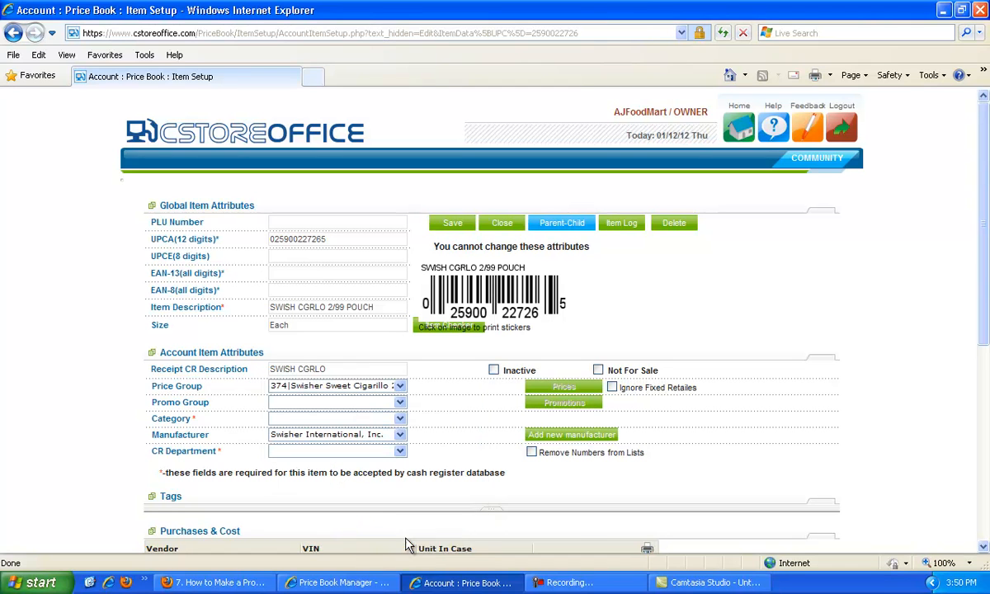
Step: Set the item's category to 02|TOBACCO and its CR department to 119|Cigars
left_click(399, 419)
left_click(395, 456)
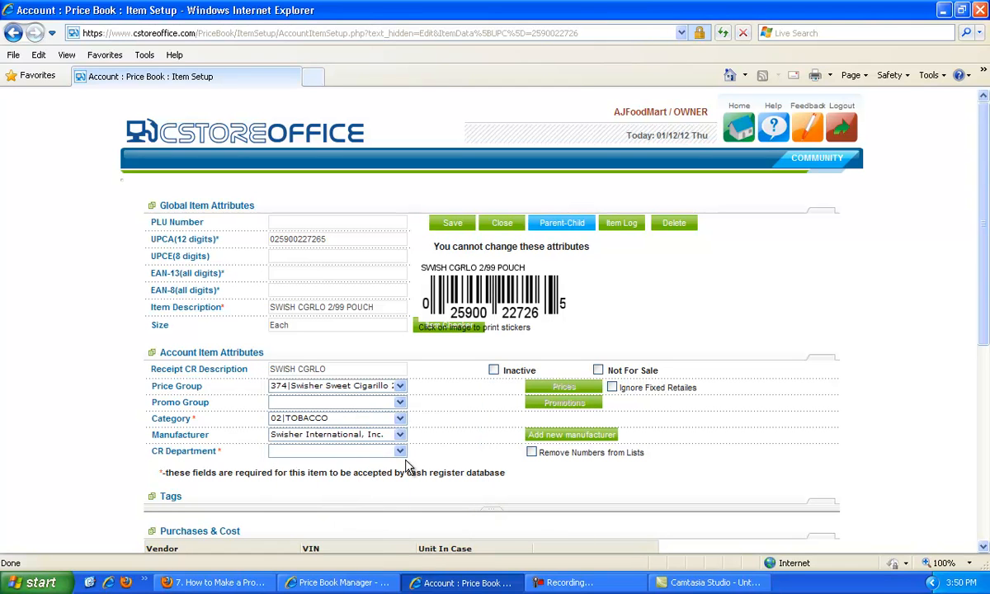
left_click(400, 452)
scroll(361, 512, "down", 5)
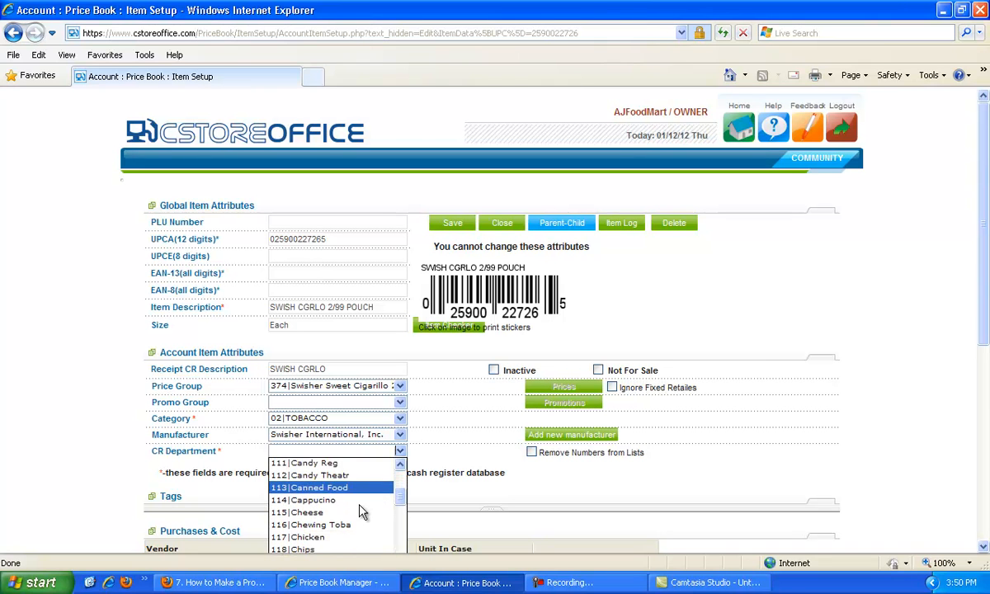
scroll(355, 514, "down", 1)
left_click(347, 517)
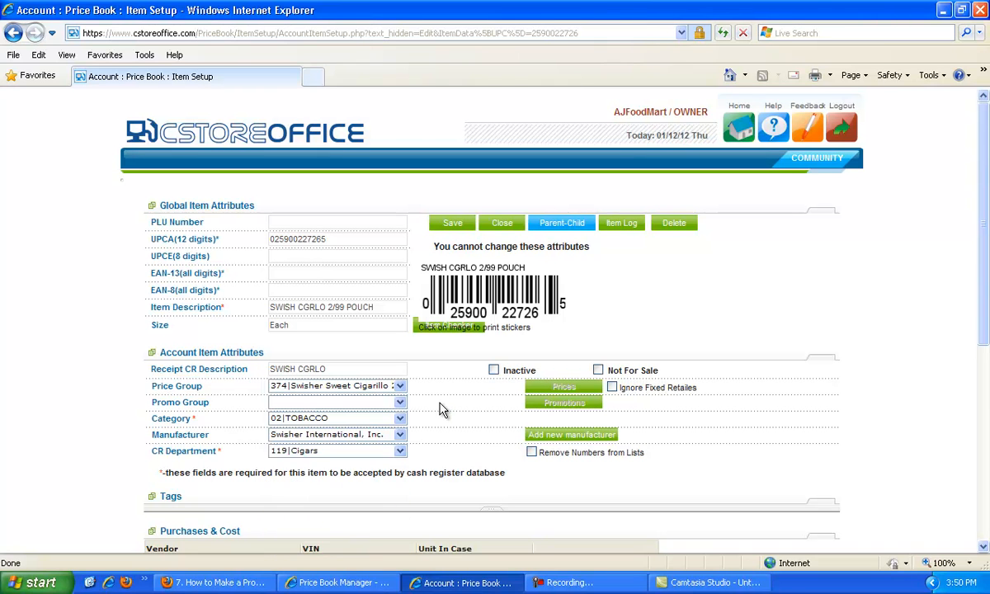
Step: Examine the item's Purchases & Cost, Cost, Sales & Retail and Inventory sections for the vendor and station fields
scroll(278, 357, "down", 3)
left_click(224, 289)
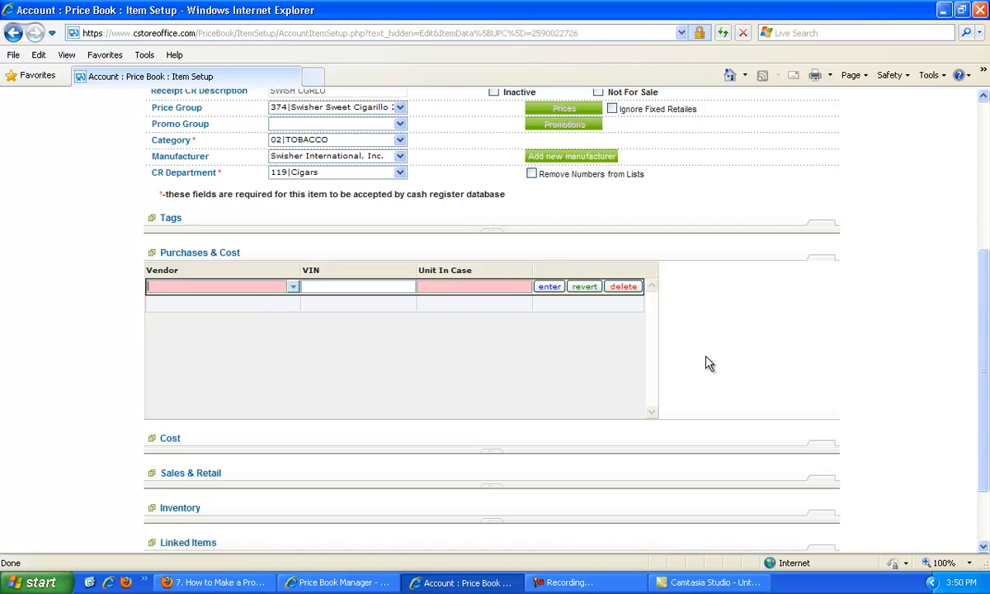
scroll(708, 364, "up", 3)
scroll(707, 364, "up", 1)
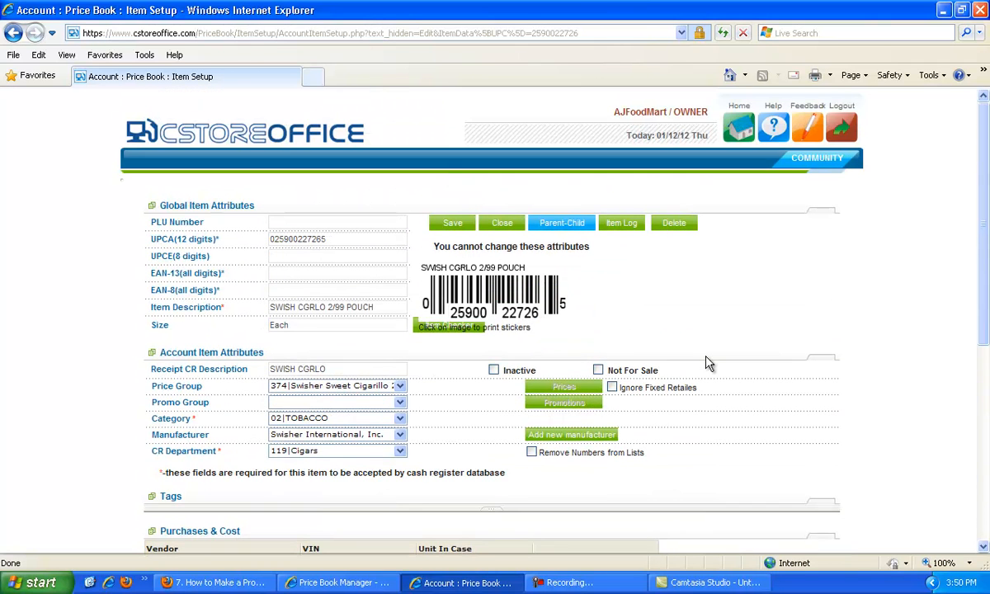
scroll(237, 303, "down", 3)
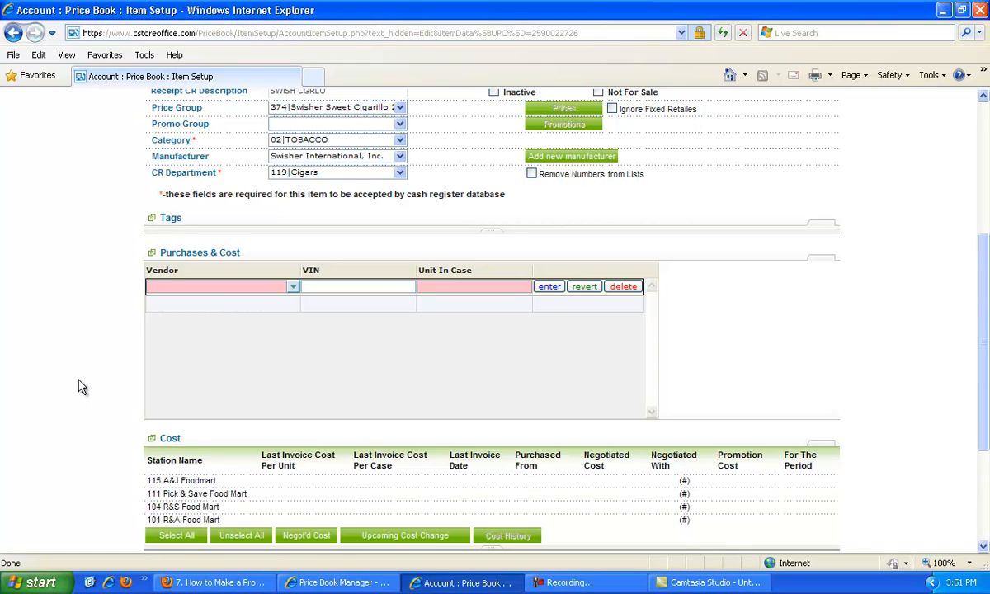
scroll(144, 426, "down", 3)
left_click(206, 381)
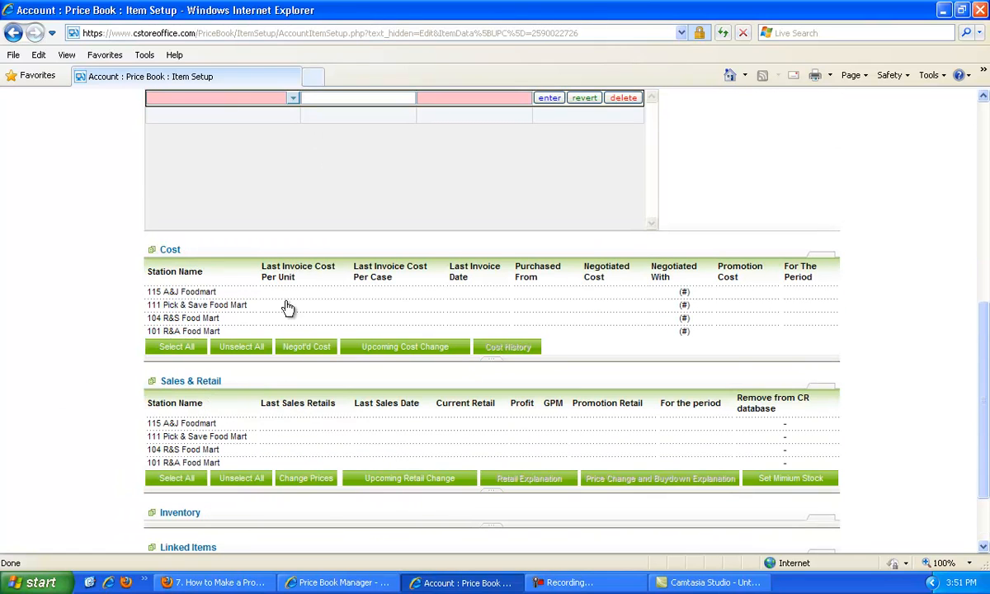
scroll(354, 230, "down", 3)
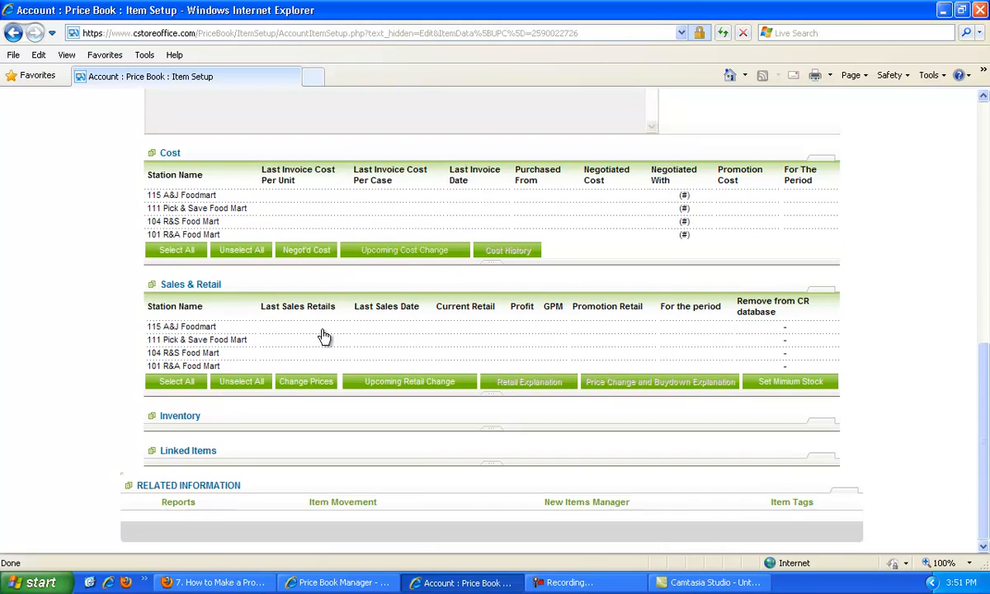
left_click(219, 429)
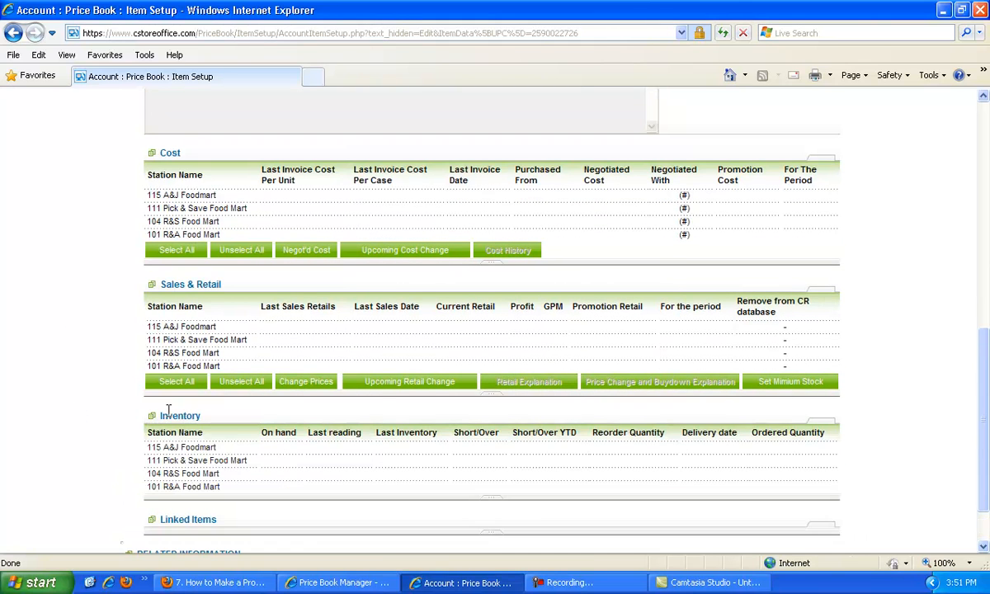
scroll(380, 411, "up", 10)
scroll(374, 420, "down", 9)
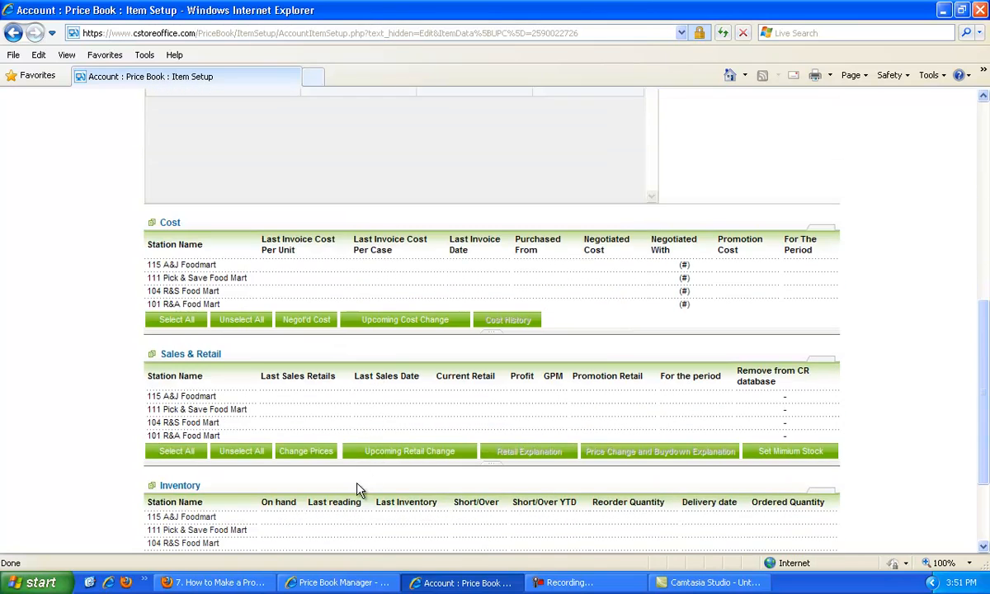
scroll(279, 417, "down", 4)
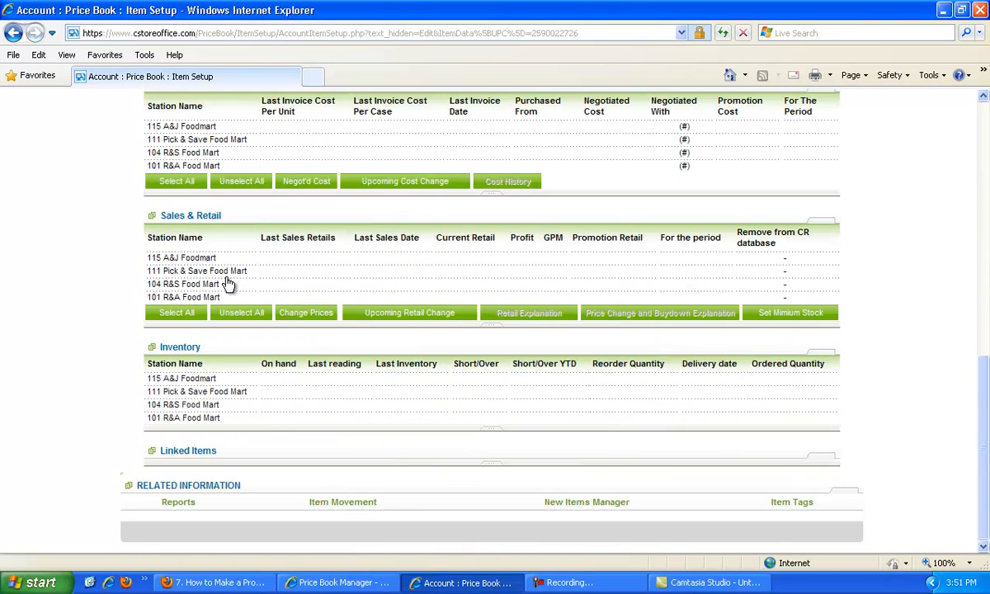
scroll(307, 275, "up", 6)
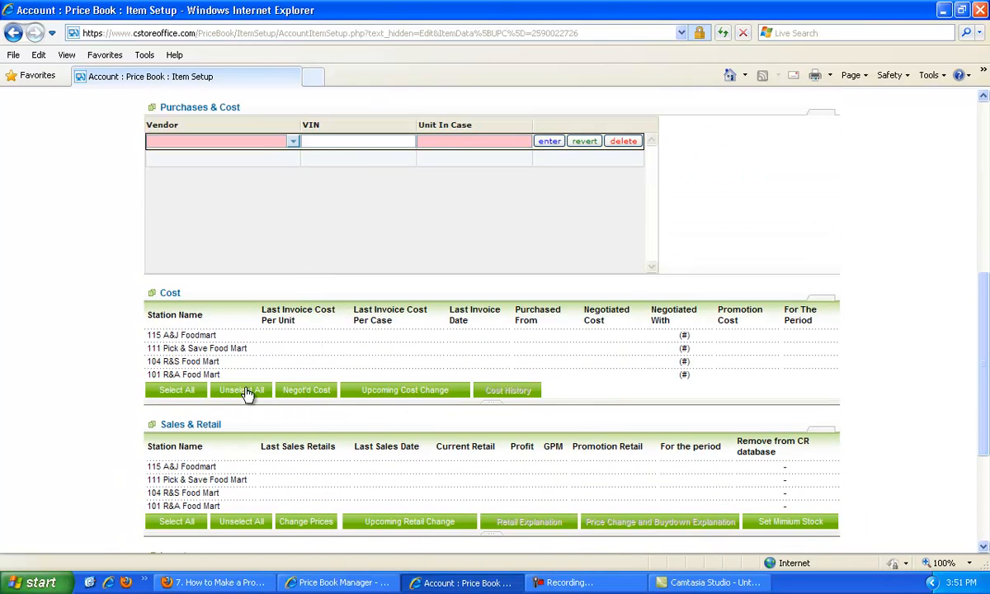
scroll(297, 338, "up", 12)
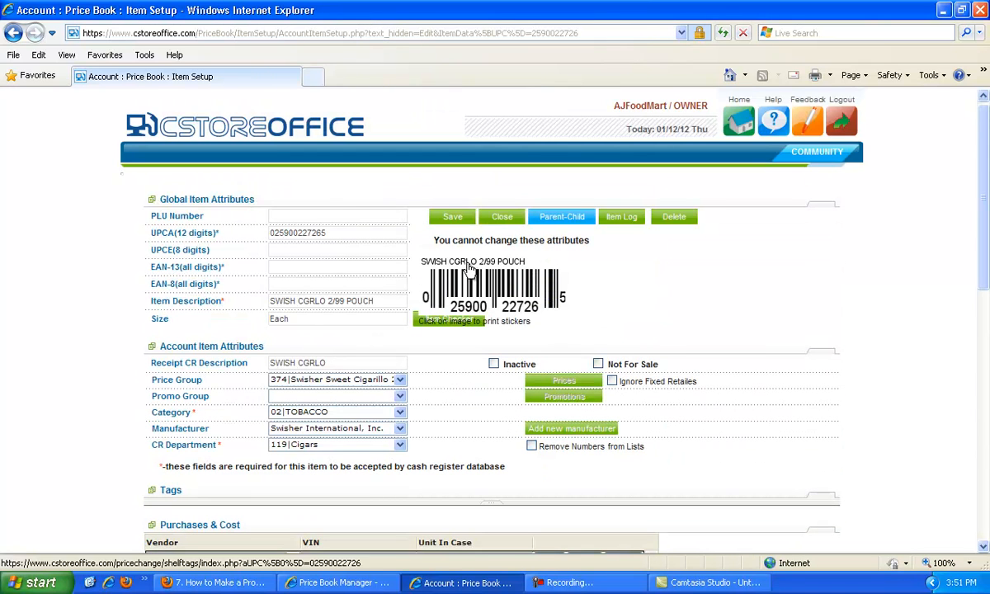
Step: Save the SWISH CGRLO 2/99 POUCH item with its account attributes
left_click(456, 219)
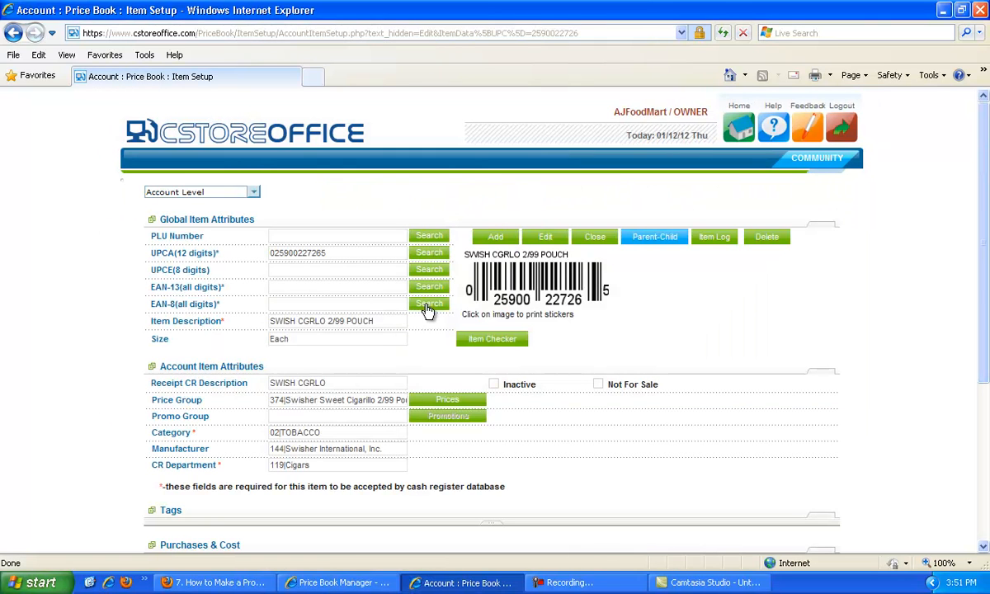
scroll(396, 355, "down", 3)
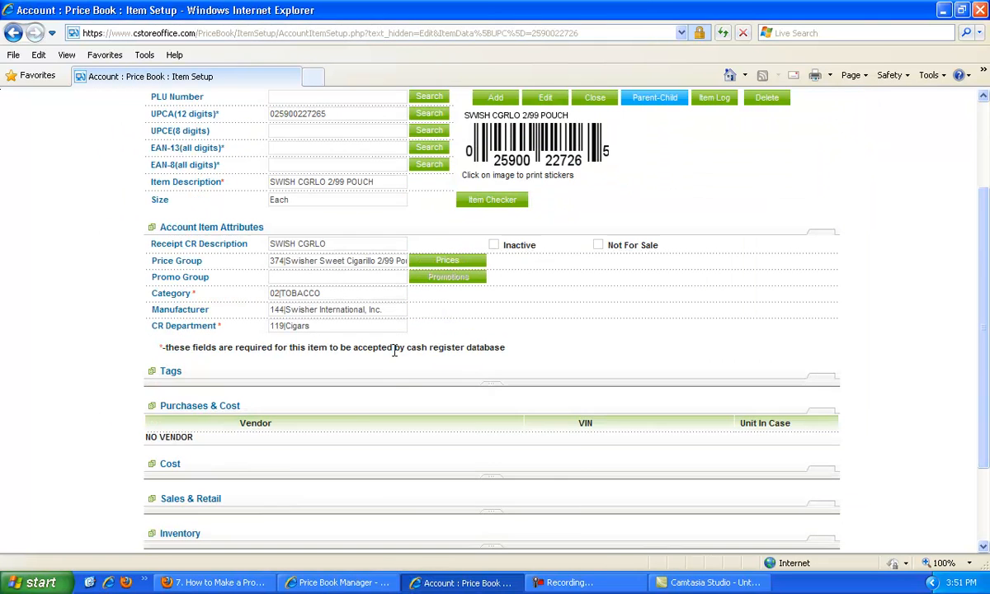
Step: Check the item quantity of the Swisher Sweet Cigarillo 2/99 Pouch price group in Price Book Manager
left_click(355, 582)
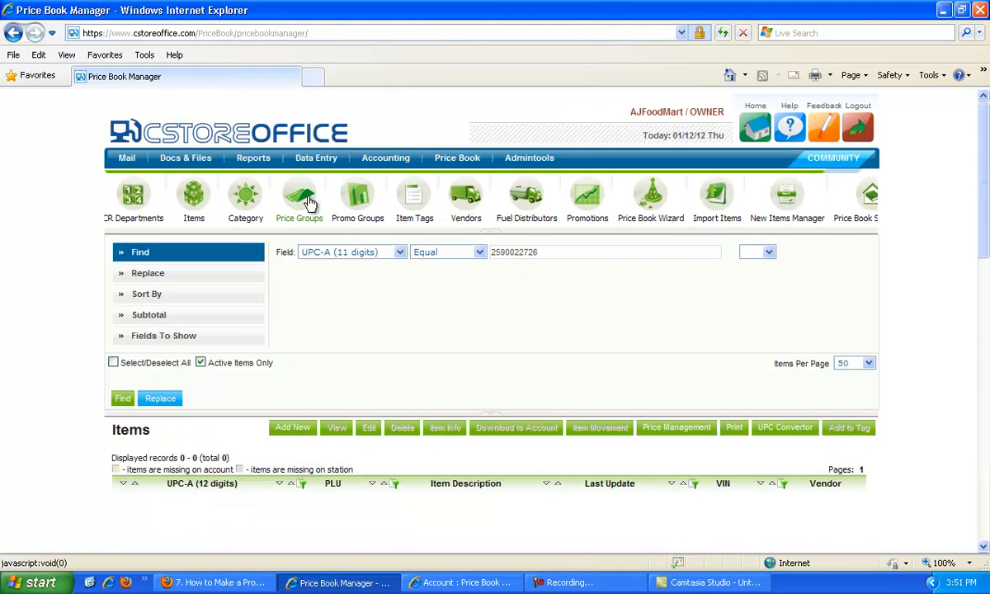
left_click(307, 198)
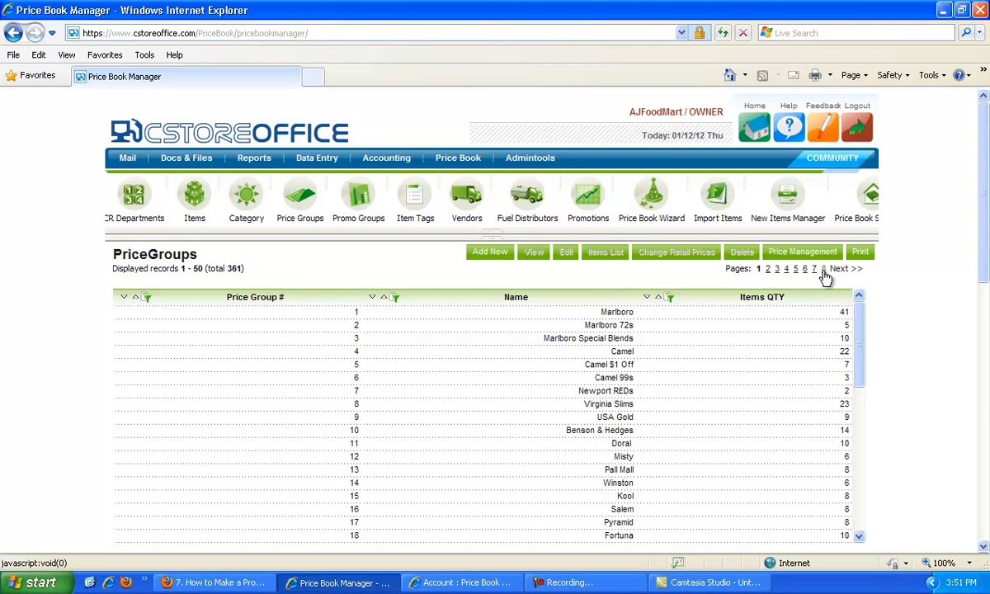
left_click(824, 270)
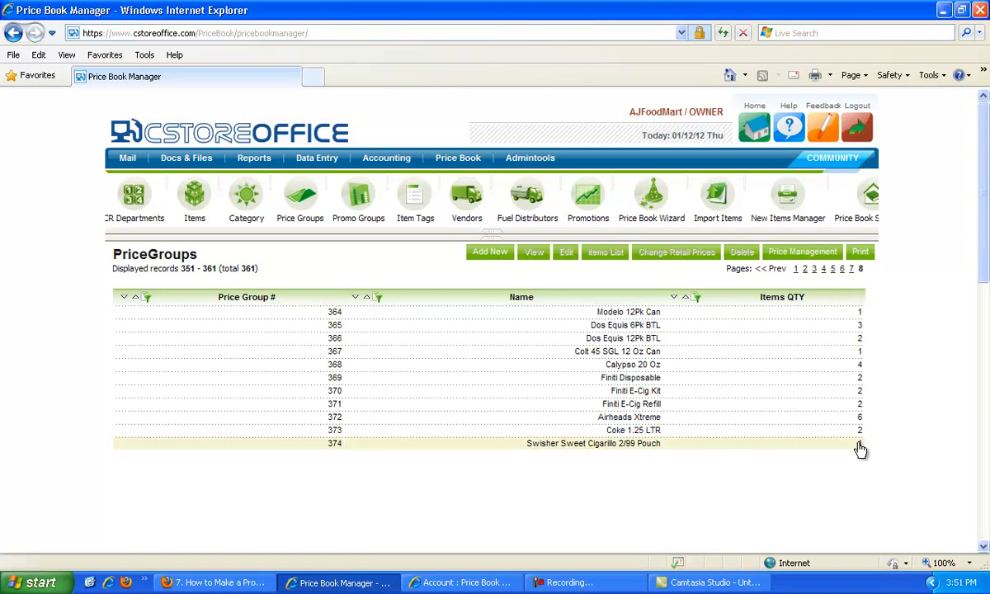
left_click(462, 582)
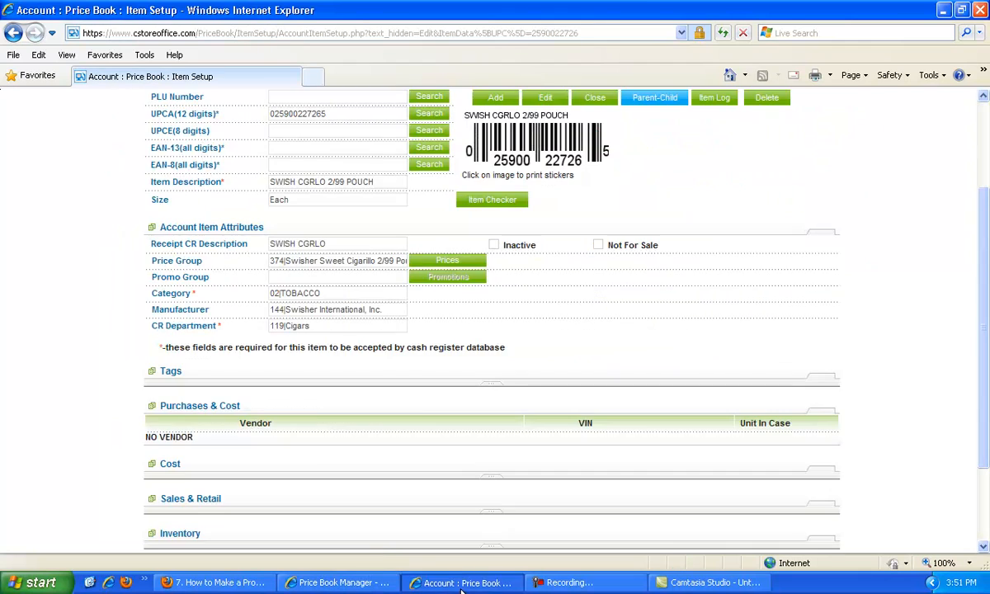
scroll(465, 350, "up", 4)
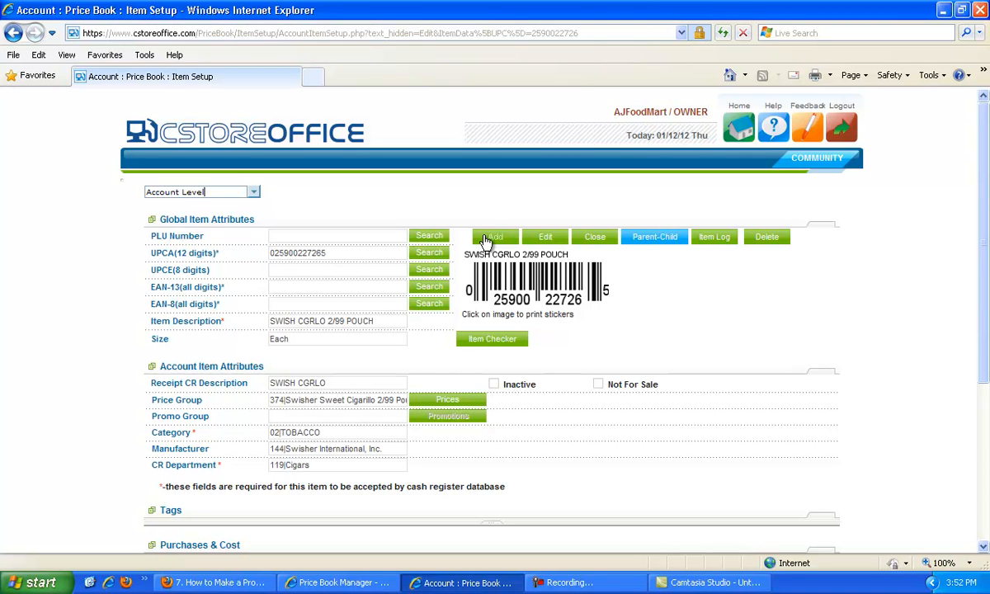
left_click(487, 238)
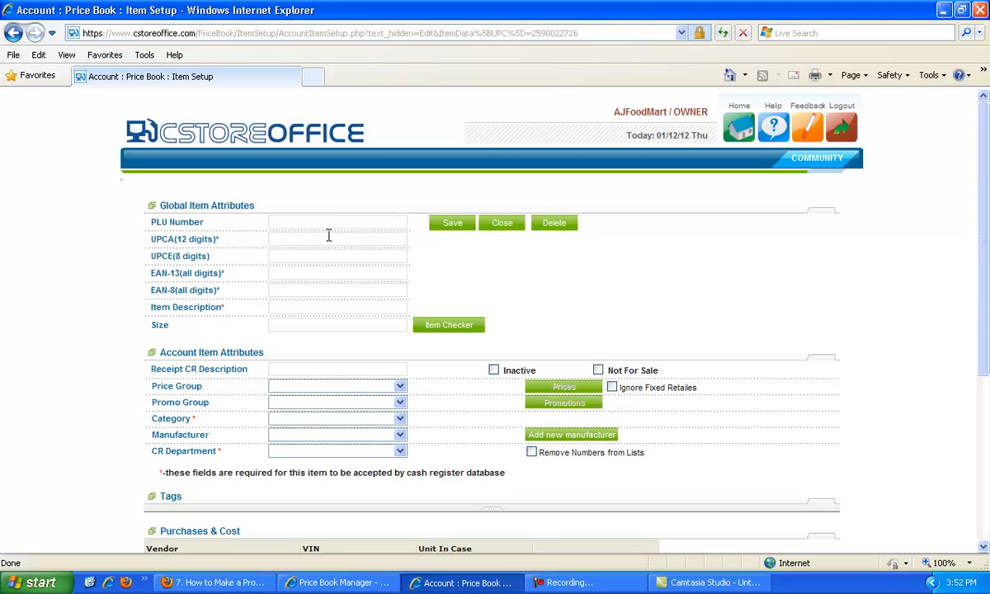
left_click(328, 236)
type("025900227296")
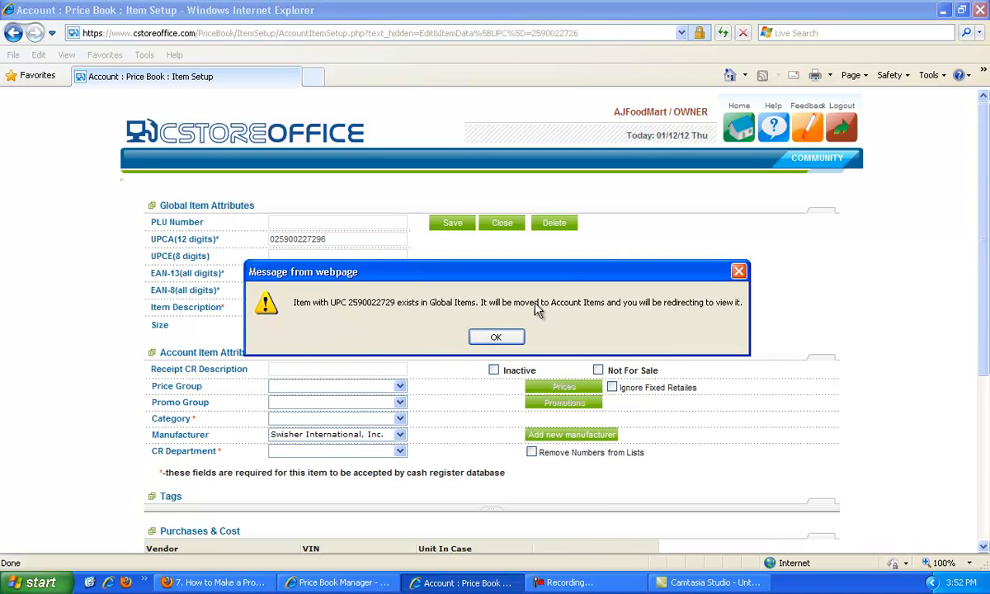
left_click(476, 331)
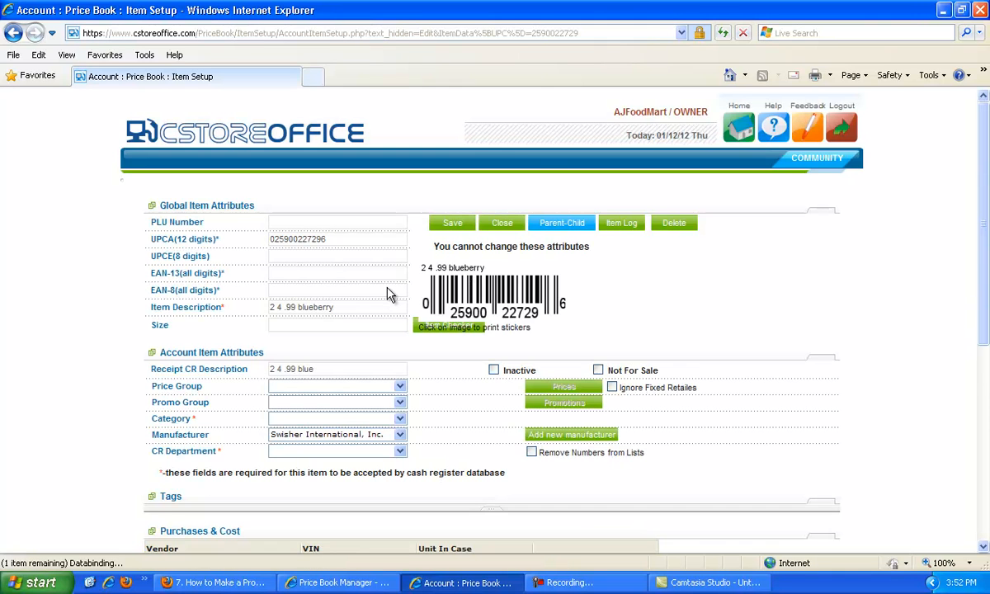
Step: Assign price group 374, Swisher Sweet Cigarillo 2/99 Pouch, to the 2 4 .99 blueberry item
scroll(381, 292, "down", 3)
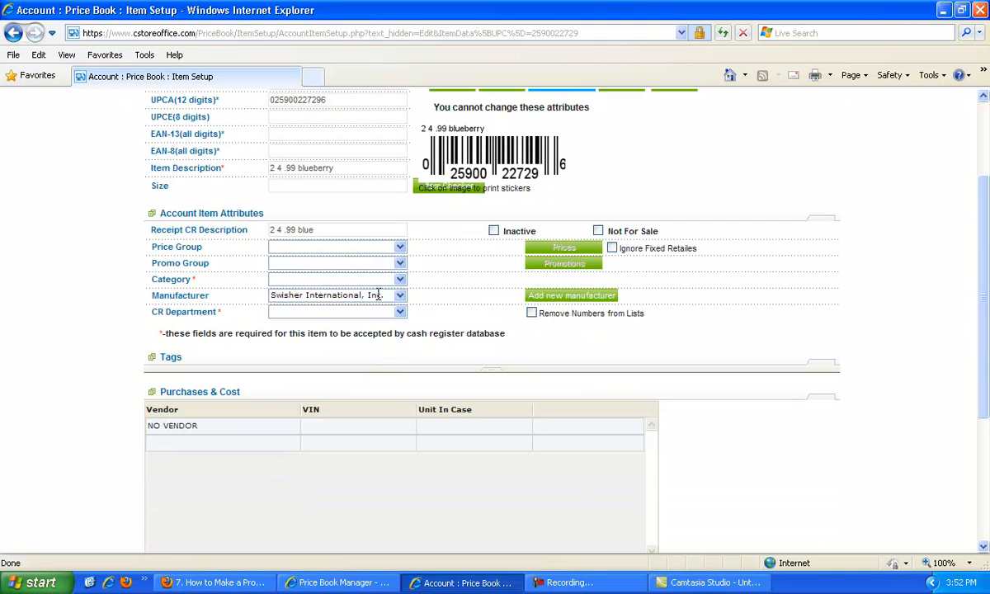
left_click(403, 249)
left_click_drag(483, 271, 487, 415)
left_click(431, 402)
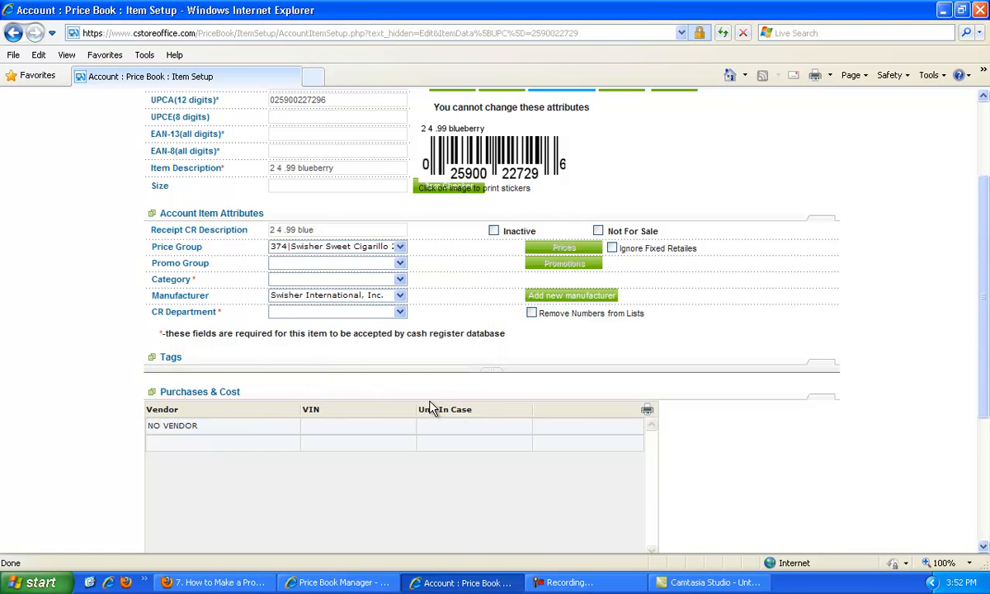
Step: Set the blueberry item's category to 02|TOBACCO and its CR department to 119|Cigars
left_click(403, 281)
left_click(347, 316)
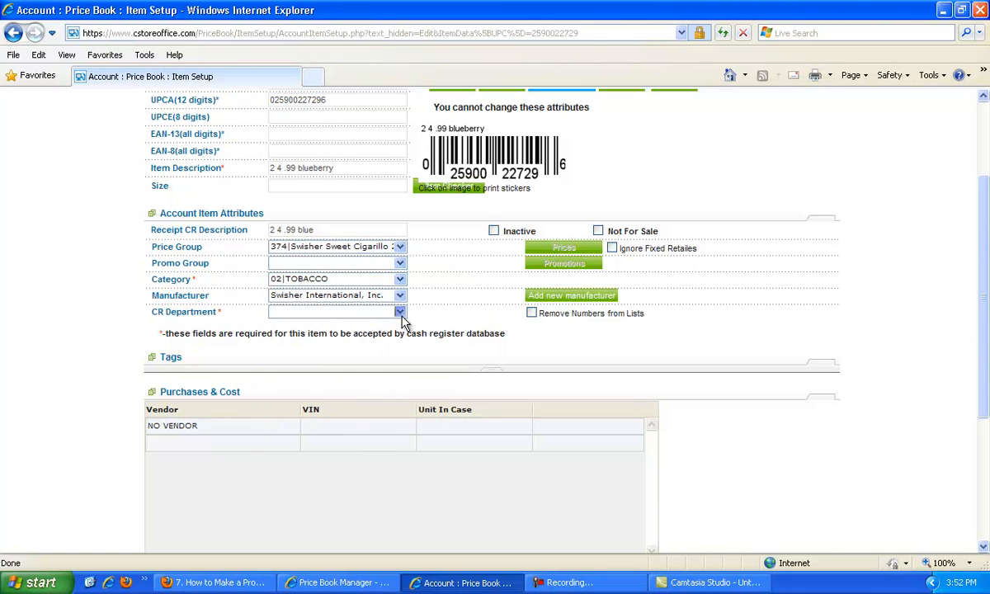
left_click(400, 312)
scroll(370, 386, "down", 4)
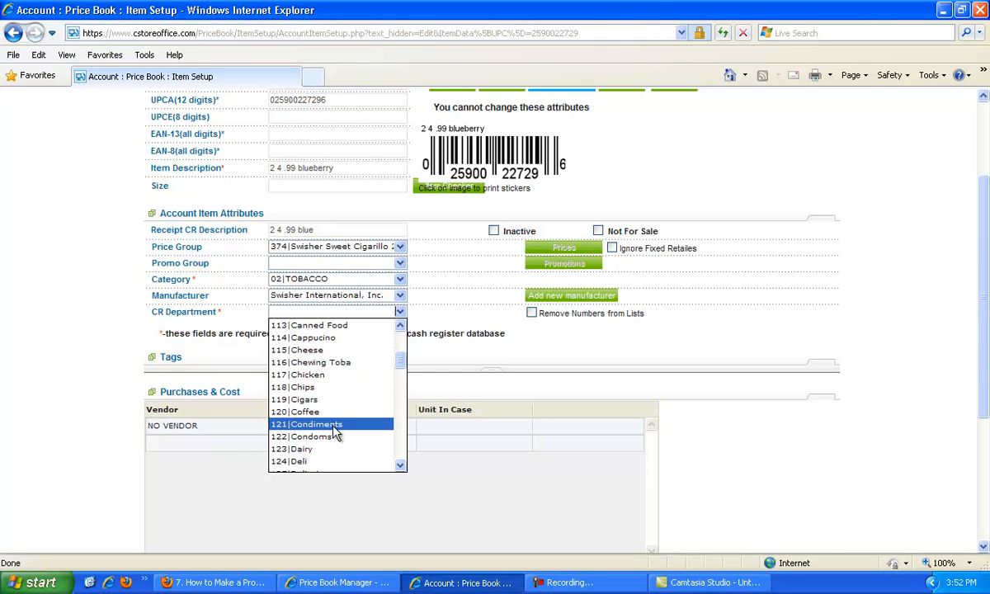
left_click(324, 406)
Step: Replace the blueberry item's receipt CR description with SS Blue .99
scroll(453, 294, "up", 3)
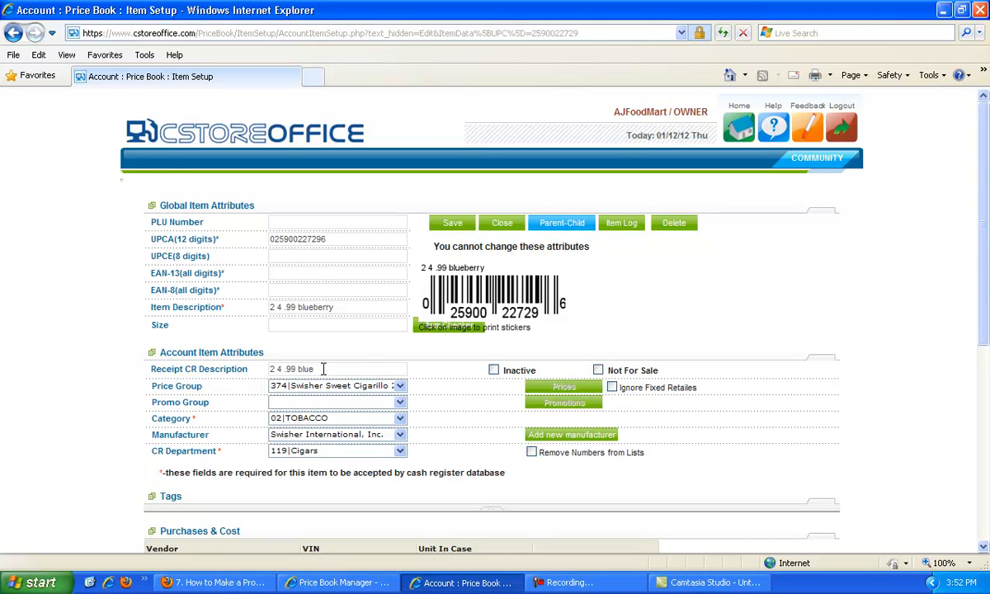
left_click_drag(314, 369, 252, 369)
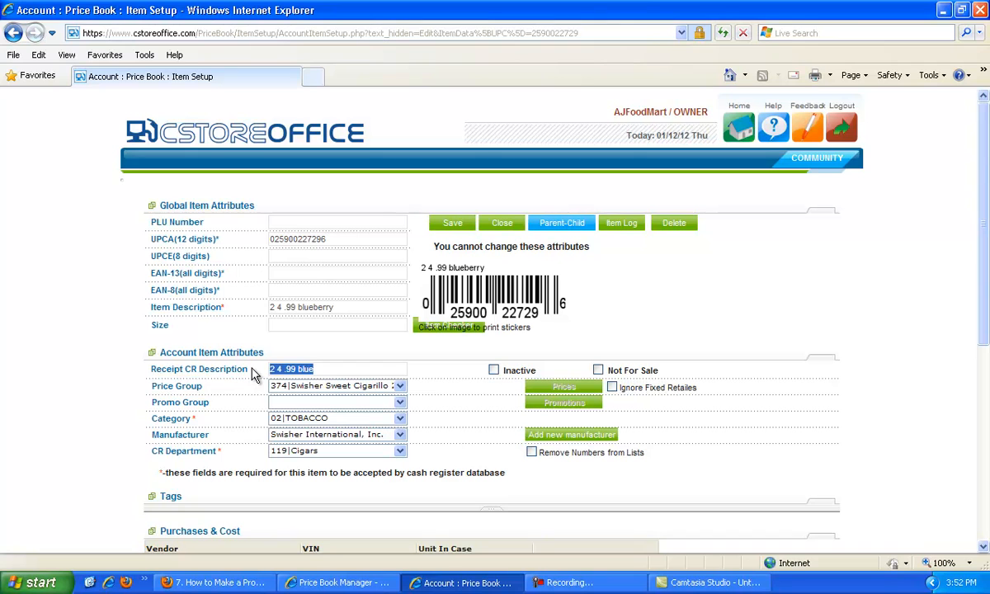
type("SS Blue .99")
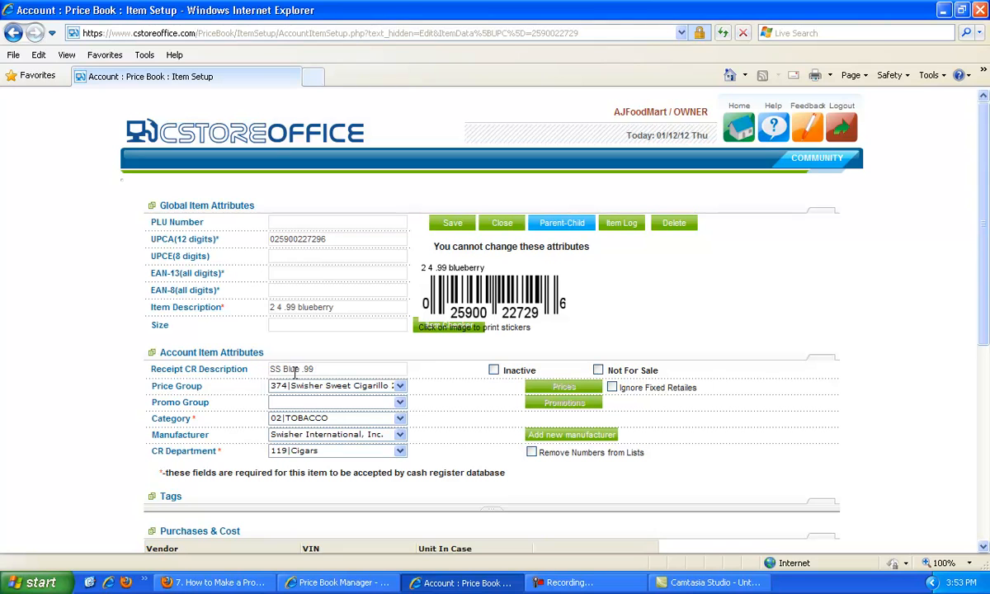
scroll(351, 373, "down", 3)
scroll(371, 325, "up", 2)
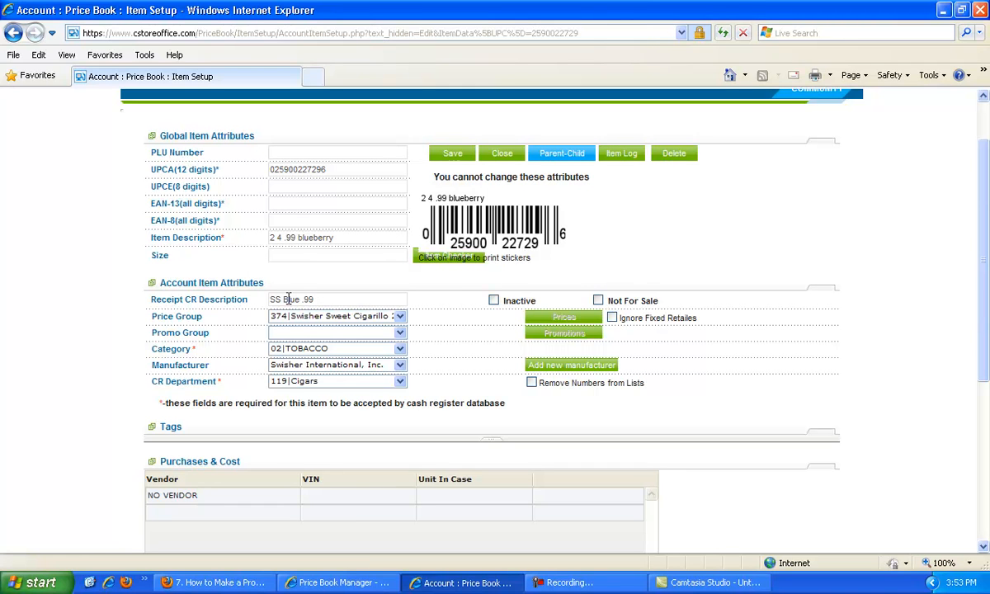
left_click_drag(269, 239, 332, 239)
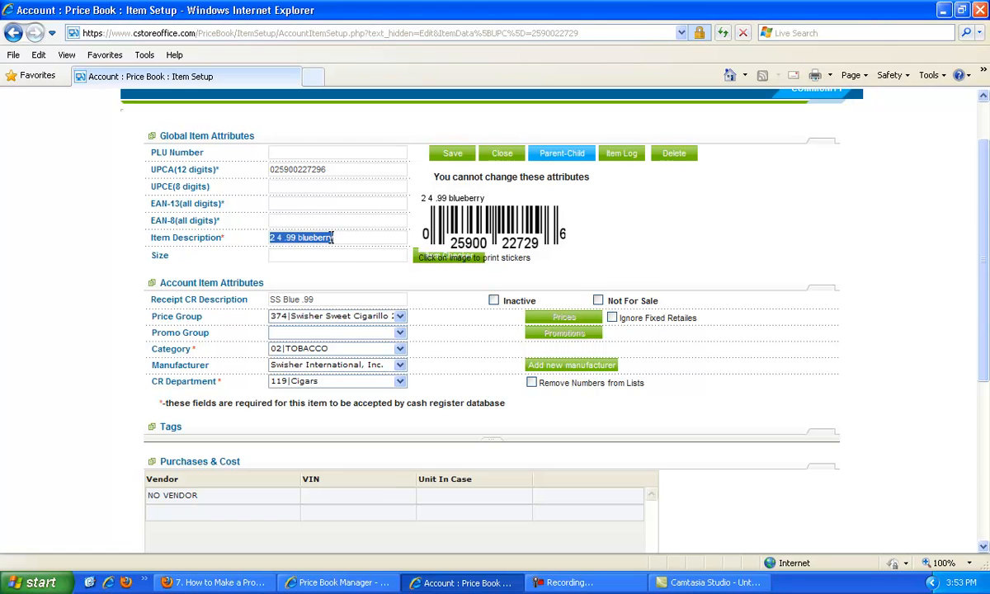
left_click_drag(316, 300, 248, 301)
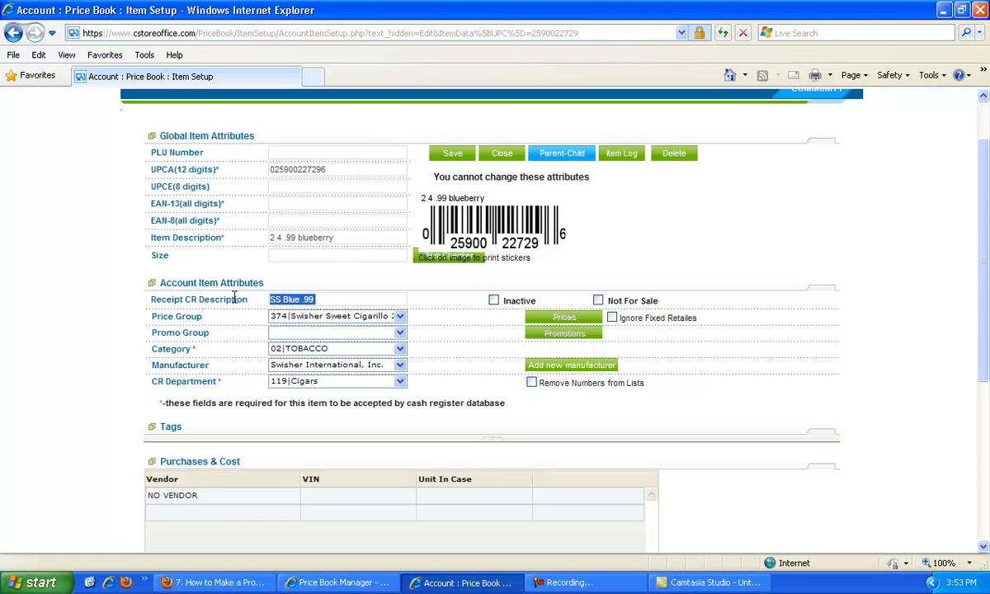
Step: Review the blueberry item's remaining sections, save its account attributes and close the item setup
scroll(302, 328, "down", 5)
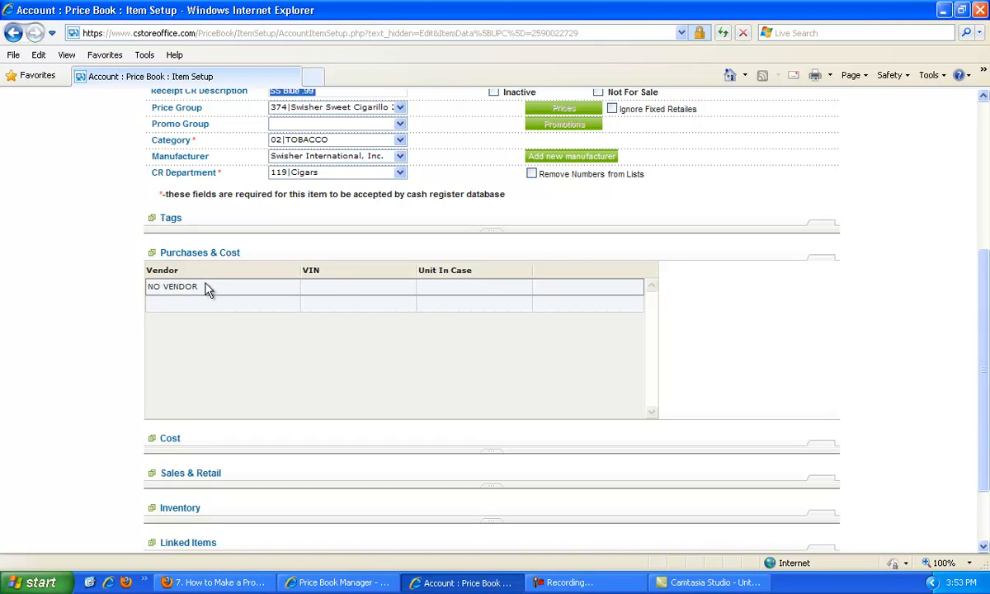
scroll(202, 322, "down", 2)
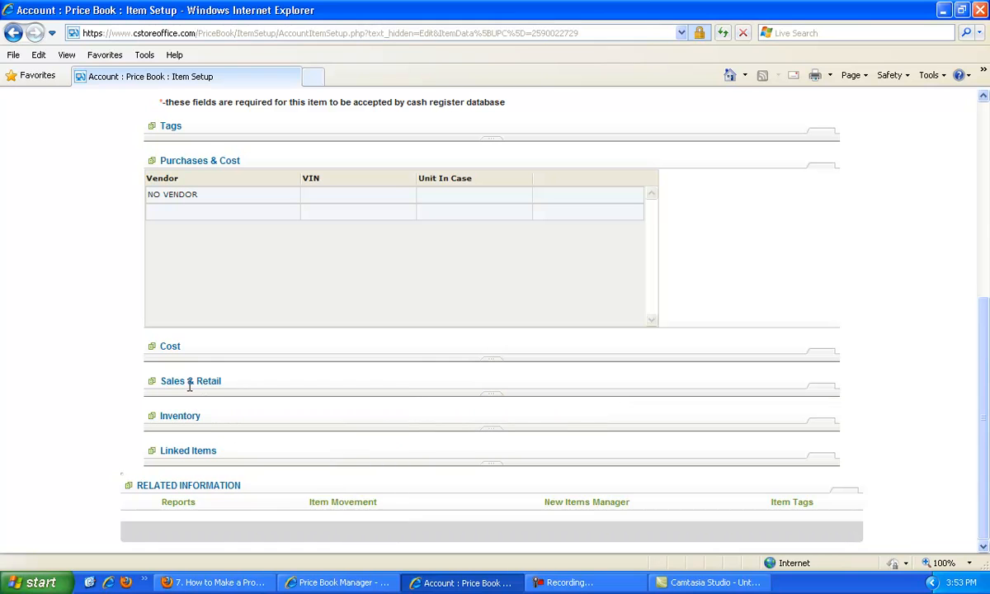
scroll(402, 384, "up", 8)
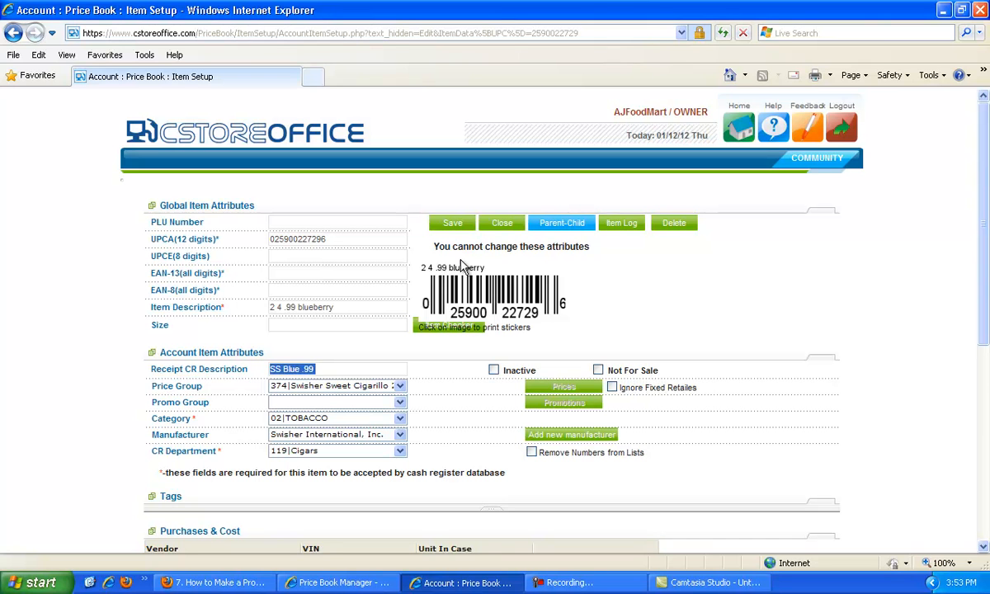
left_click(455, 225)
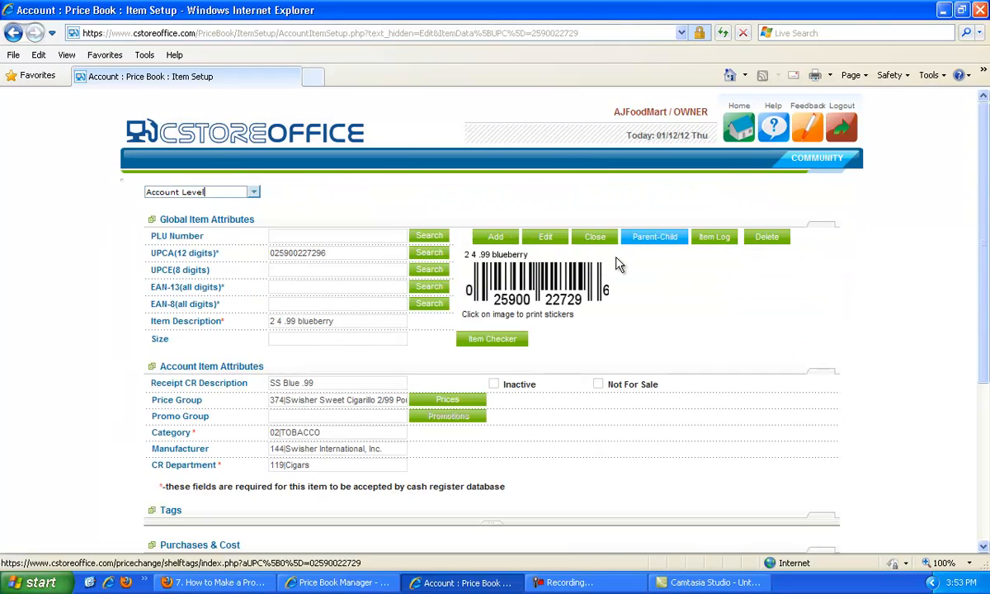
left_click(595, 237)
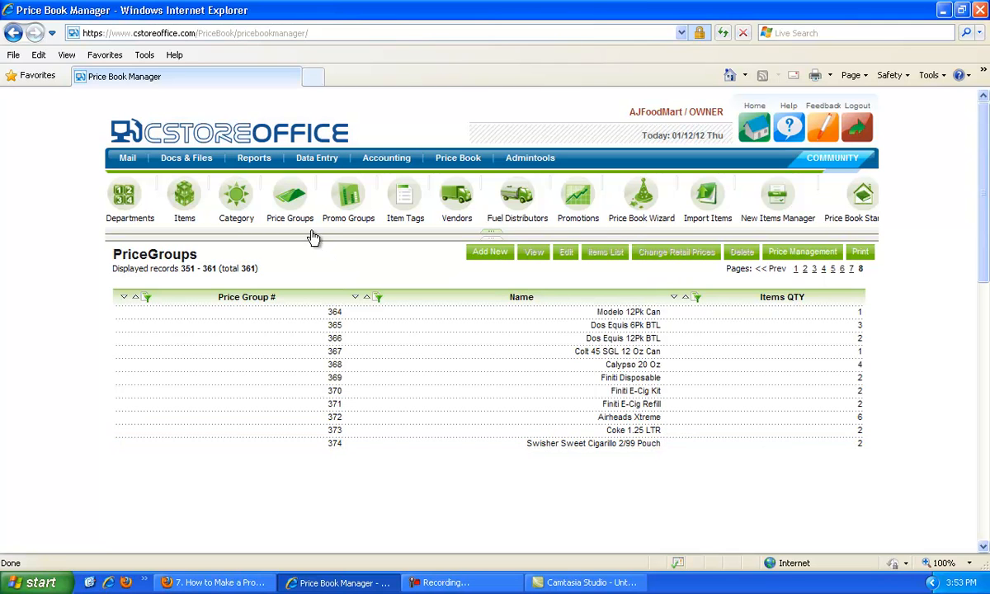
Step: Search the price book items for descriptions like "swisher" and look through the resulting list
left_click(204, 201)
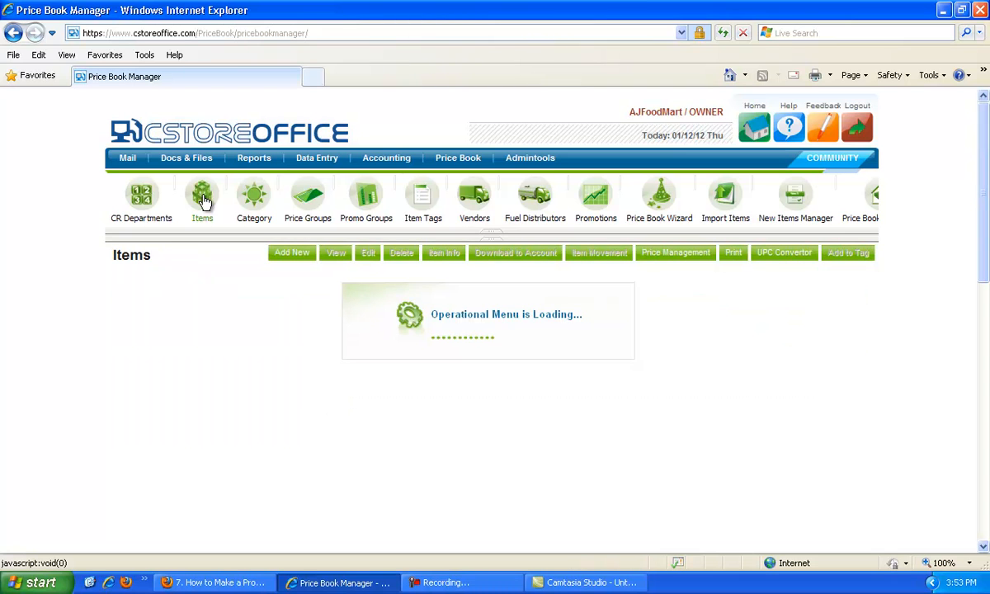
left_click(518, 252)
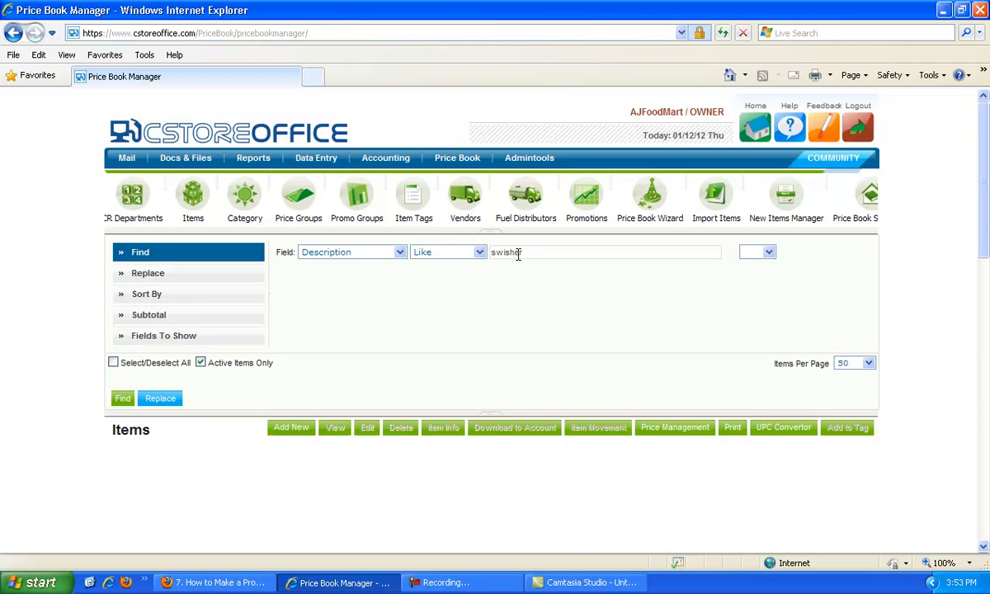
type("swisher")
key("Return")
scroll(526, 304, "down", 1)
scroll(526, 303, "down", 3)
scroll(526, 305, "up", 2)
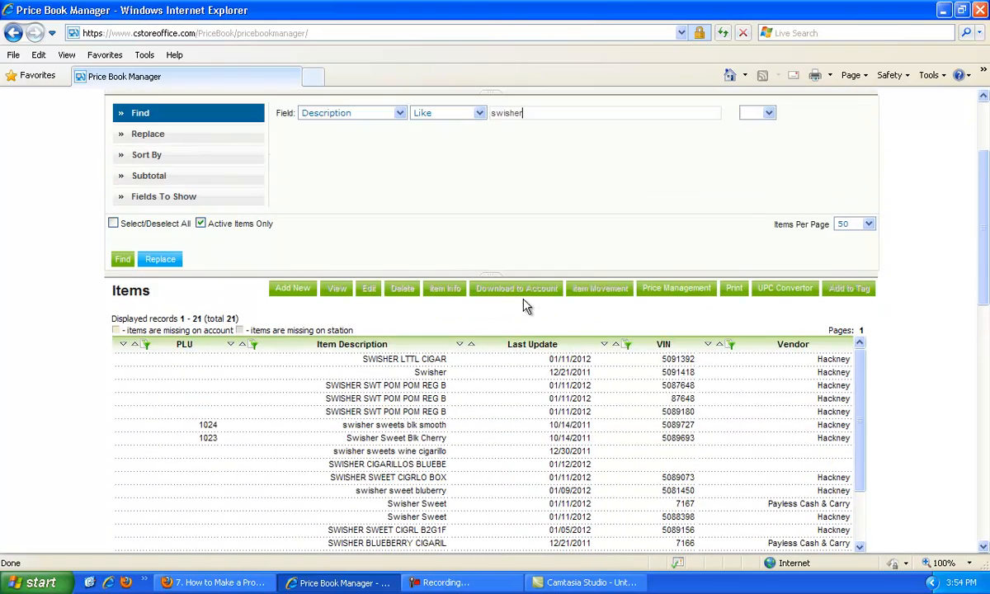
scroll(984, 266, "down", 3)
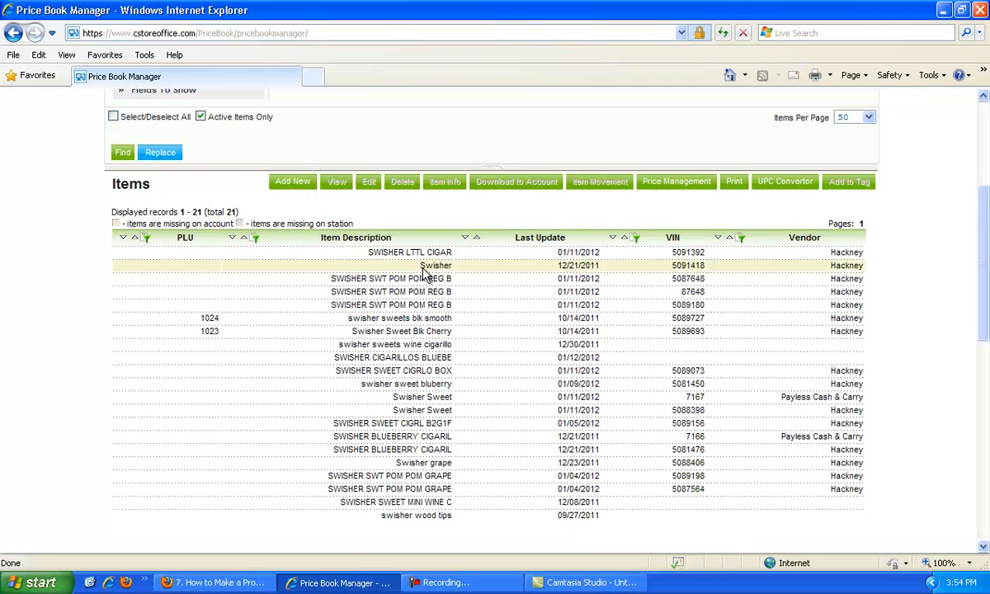
scroll(424, 264, "up", 3)
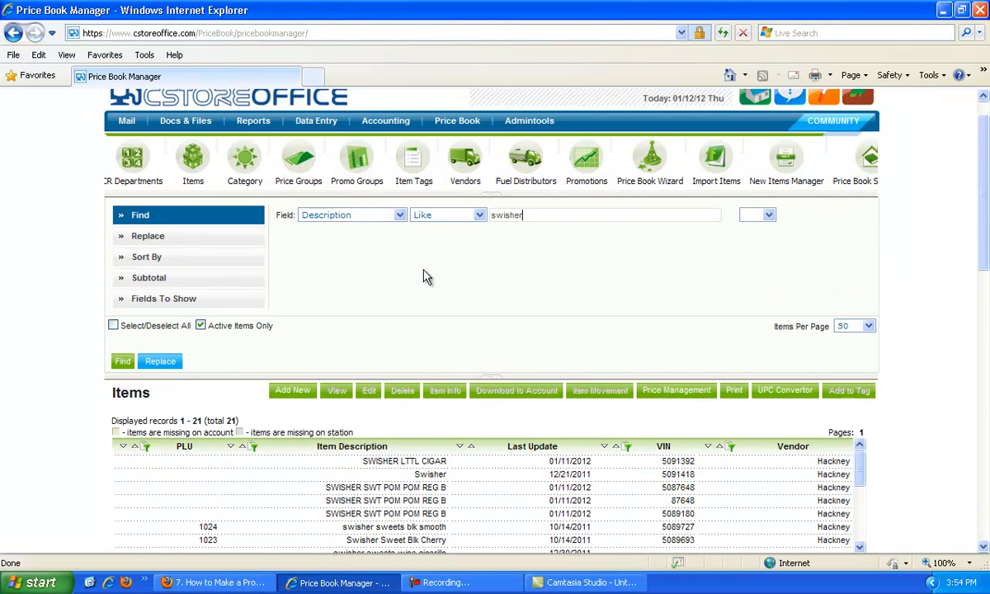
scroll(424, 276, "down", 3)
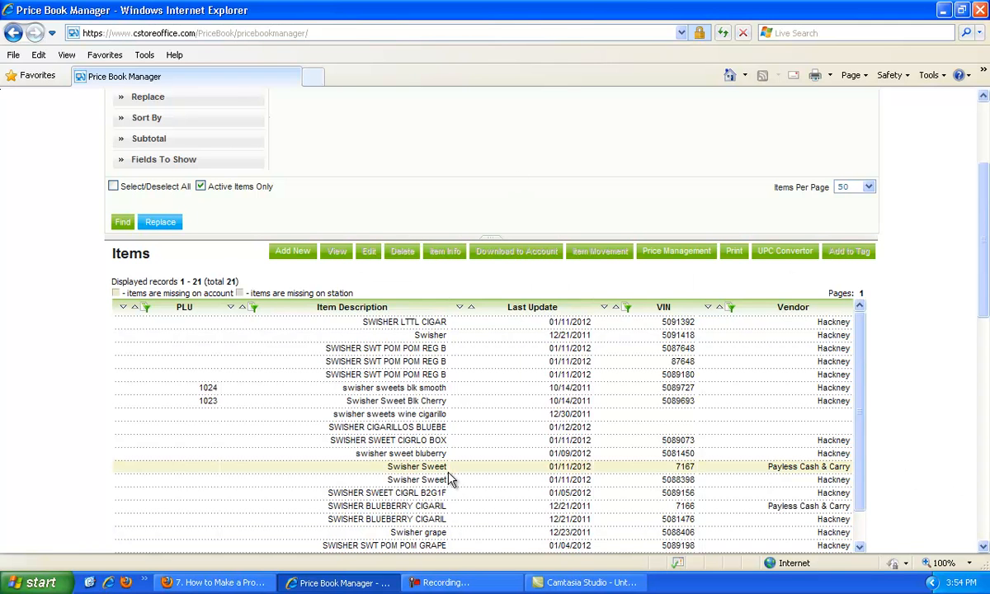
Step: Add the UPC-E (7 digits) and UPC-A (12 digits) fields to the item list and save the display settings
left_click(190, 163)
scroll(355, 276, "up", 1)
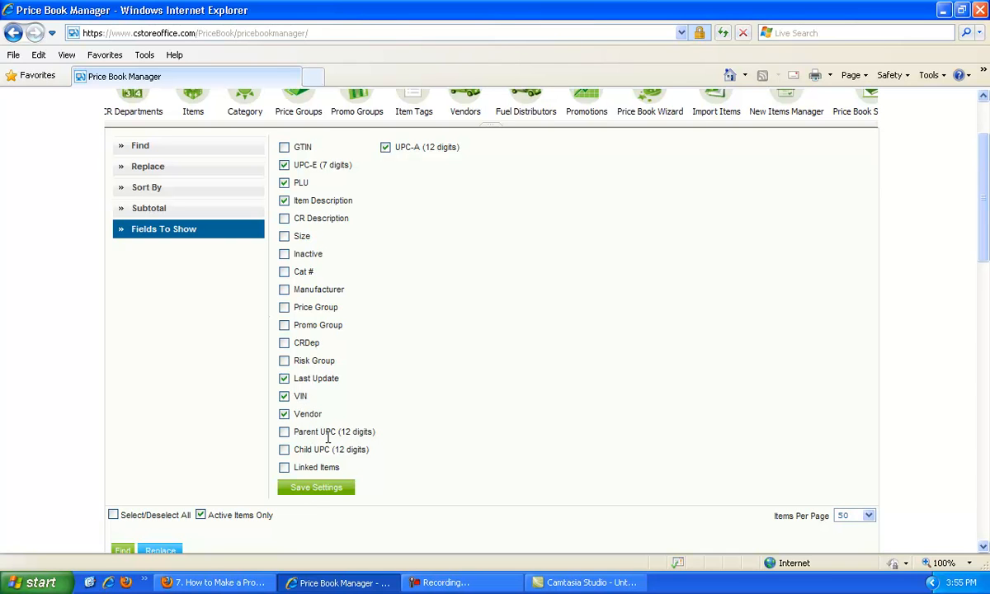
left_click(315, 488)
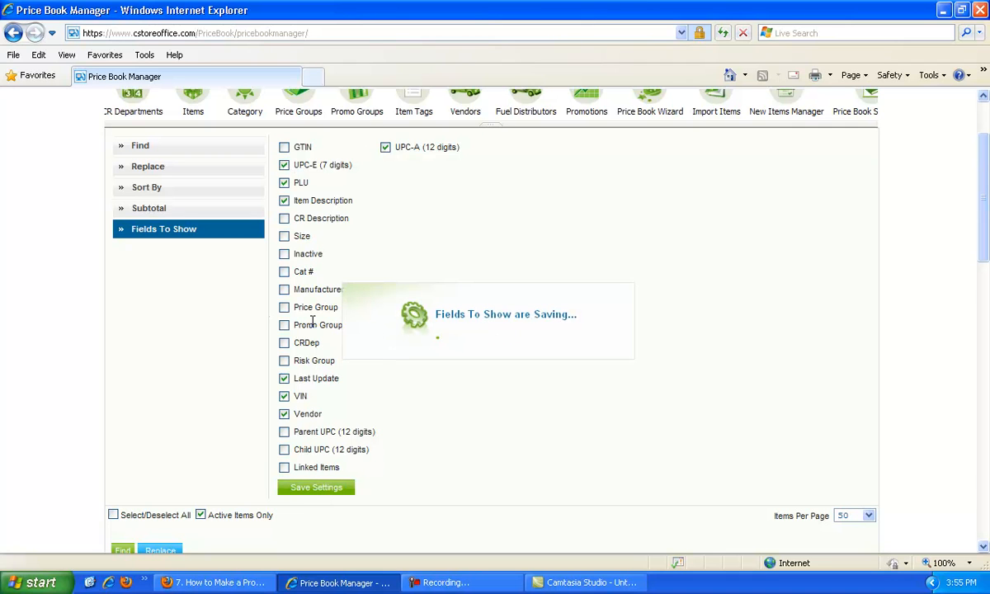
Step: Rerun the item search for descriptions like "swisher" to refresh the list with the UPC fields
scroll(476, 356, "down", 5)
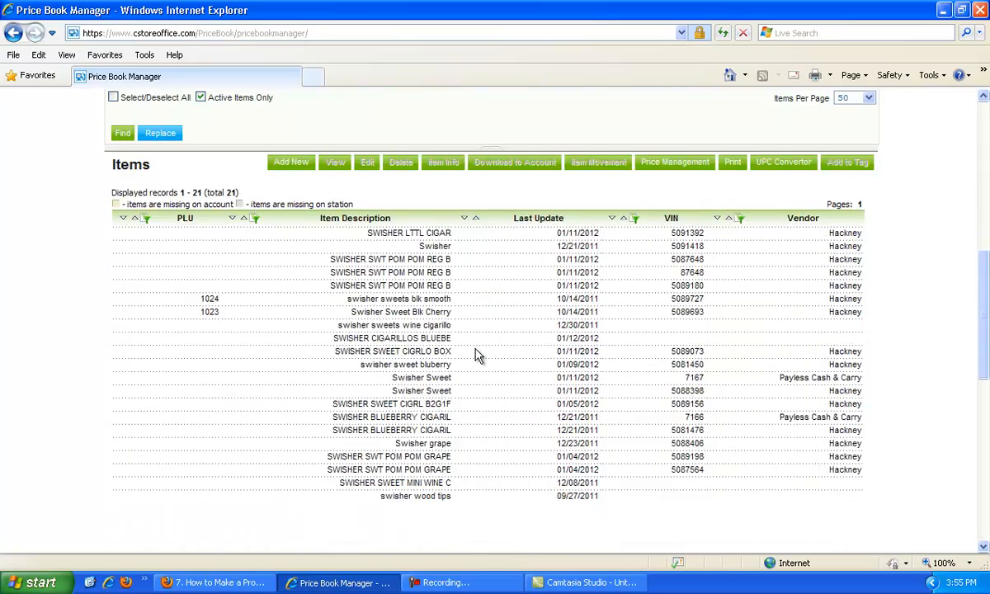
scroll(476, 357, "up", 6)
scroll(477, 356, "down", 7)
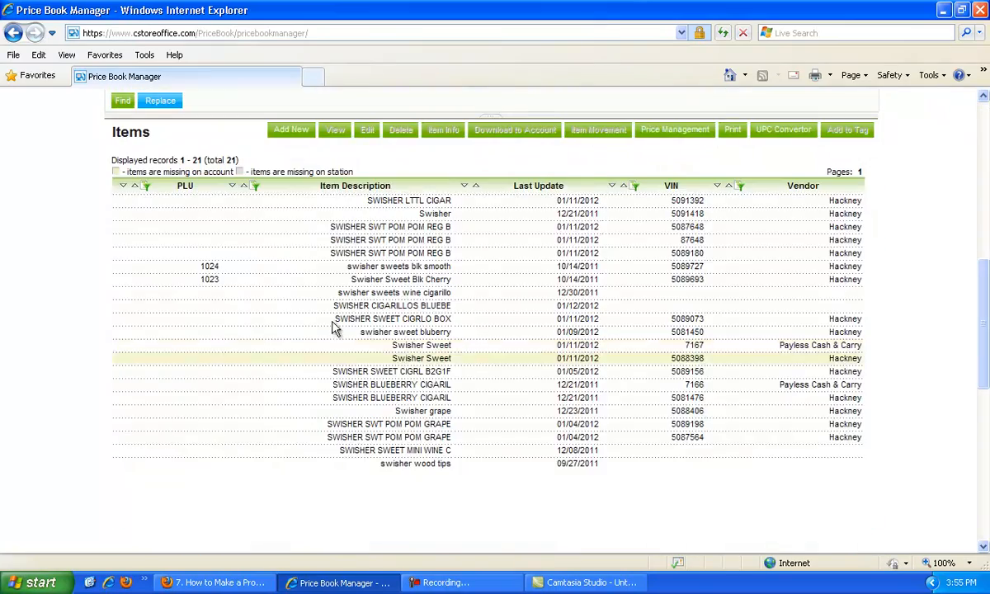
scroll(360, 331, "up", 3)
scroll(330, 321, "up", 5)
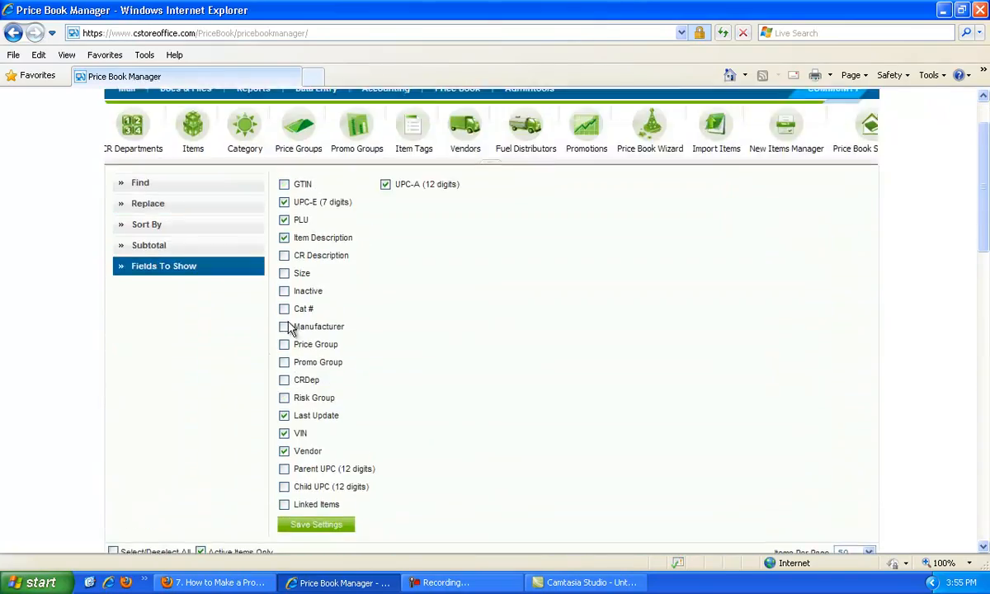
left_click(165, 255)
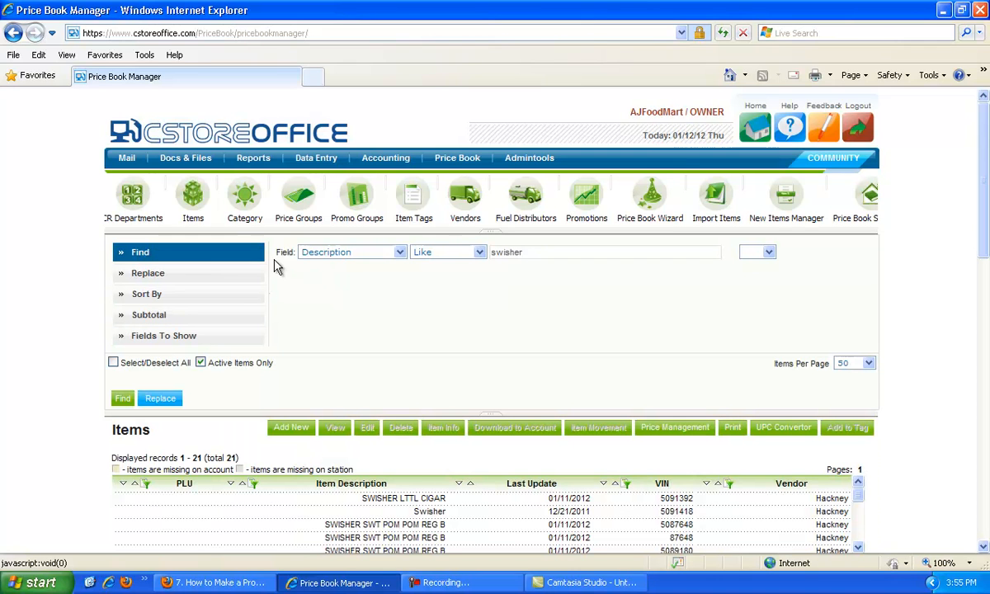
scroll(635, 268, "down", 2)
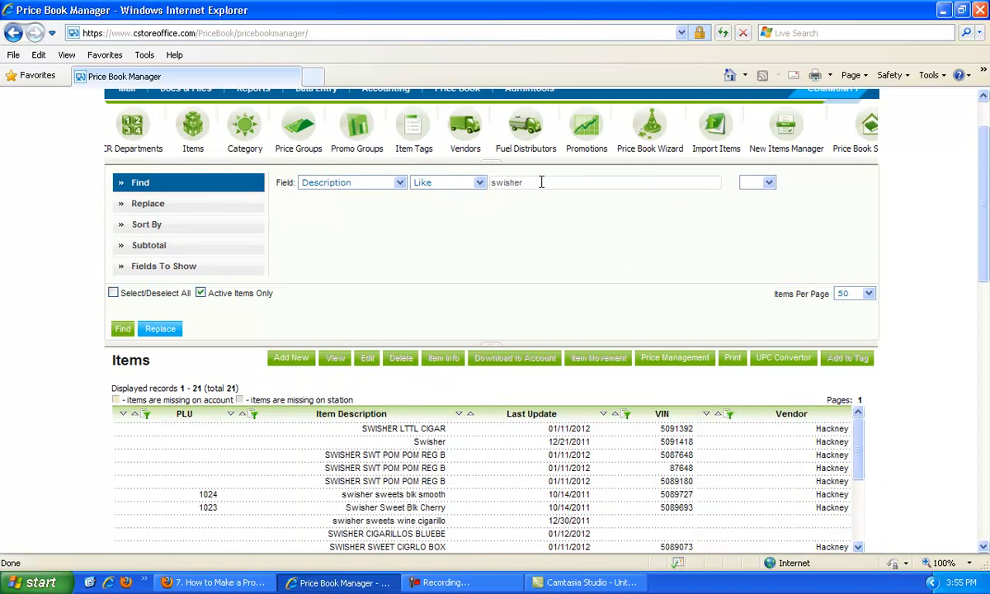
key("Return")
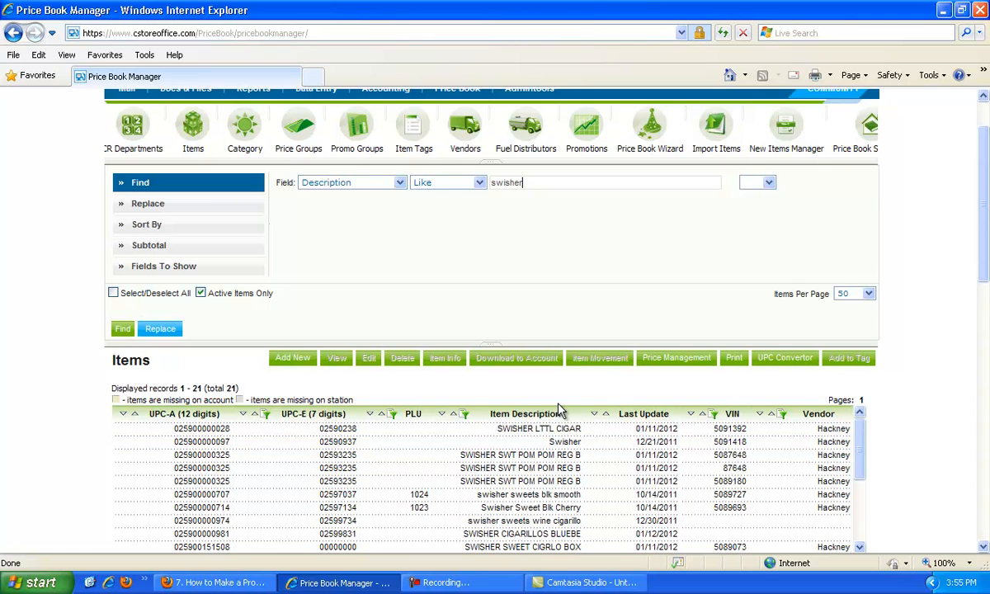
Step: Select the first six items in the swisher results, from SWISHER LTTL CIGAR through swisher sweets blk smooth
left_click_drag(987, 212, 984, 271)
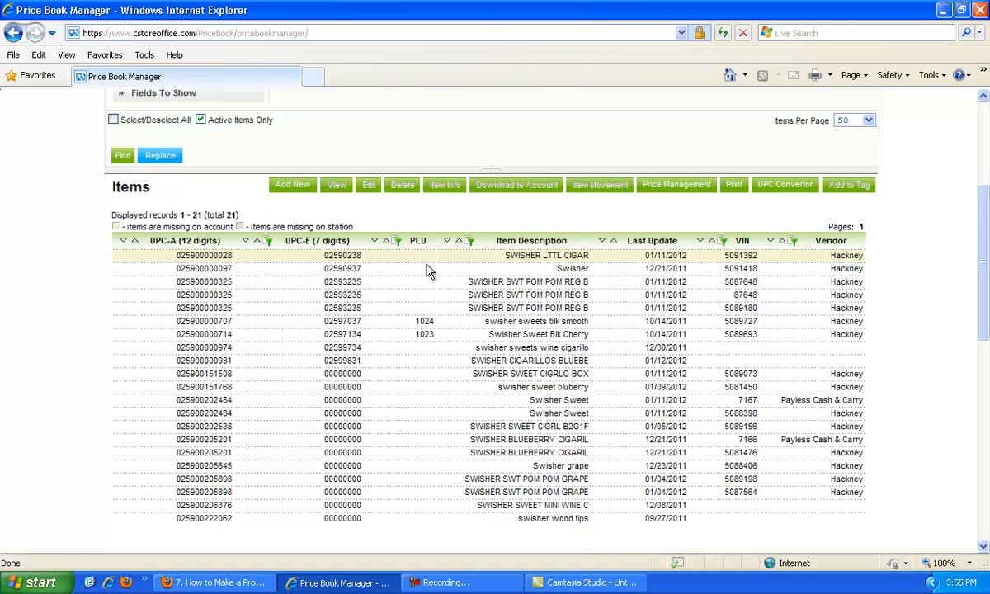
scroll(619, 343, "up", 1)
scroll(619, 343, "down", 1)
scroll(486, 402, "up", 2)
left_click_drag(986, 236, 987, 276)
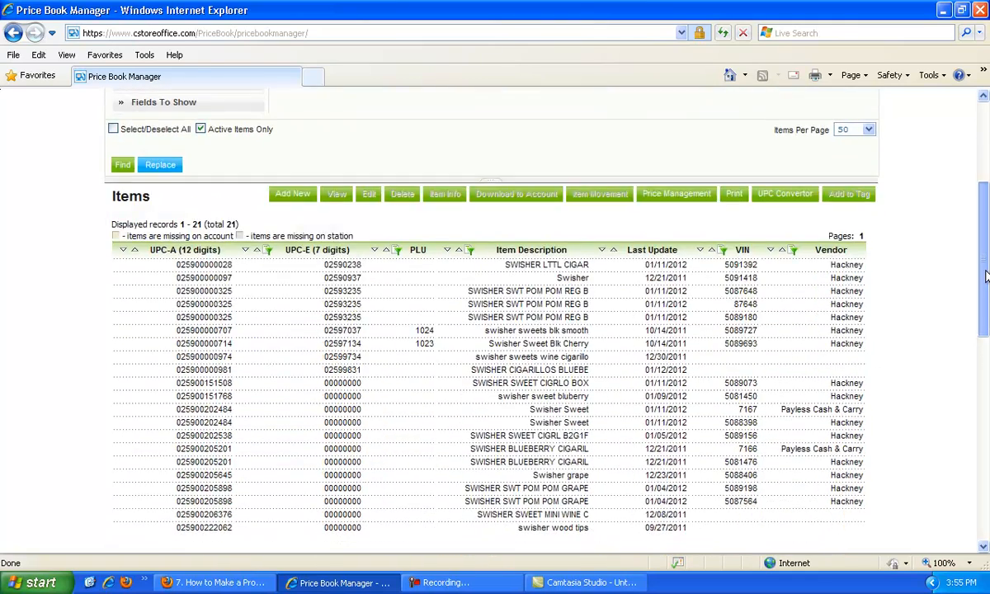
left_click(211, 279)
left_click(212, 290, "ctrl")
left_click(212, 305, "ctrl")
left_click(212, 319, "ctrl")
left_click(212, 331, "ctrl")
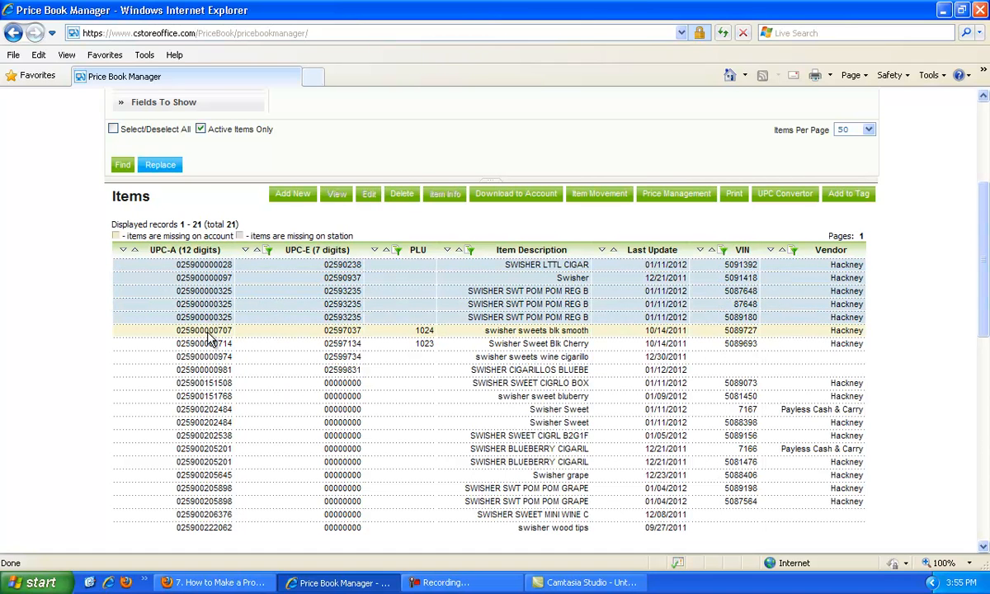
Step: Add the Price Group and Promo Group fields to the item list and save the display settings
scroll(508, 244, "up", 2)
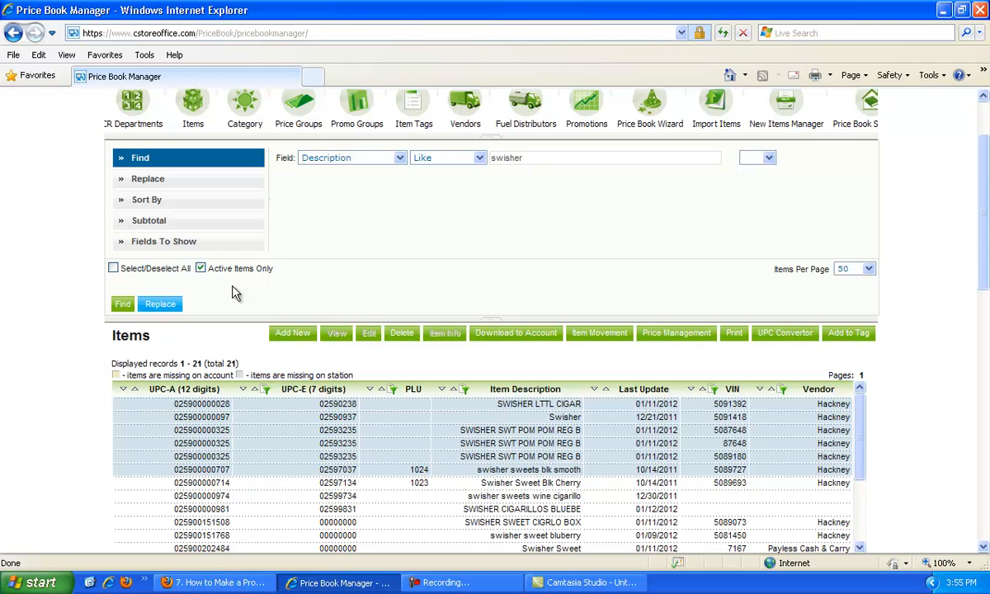
left_click(161, 244)
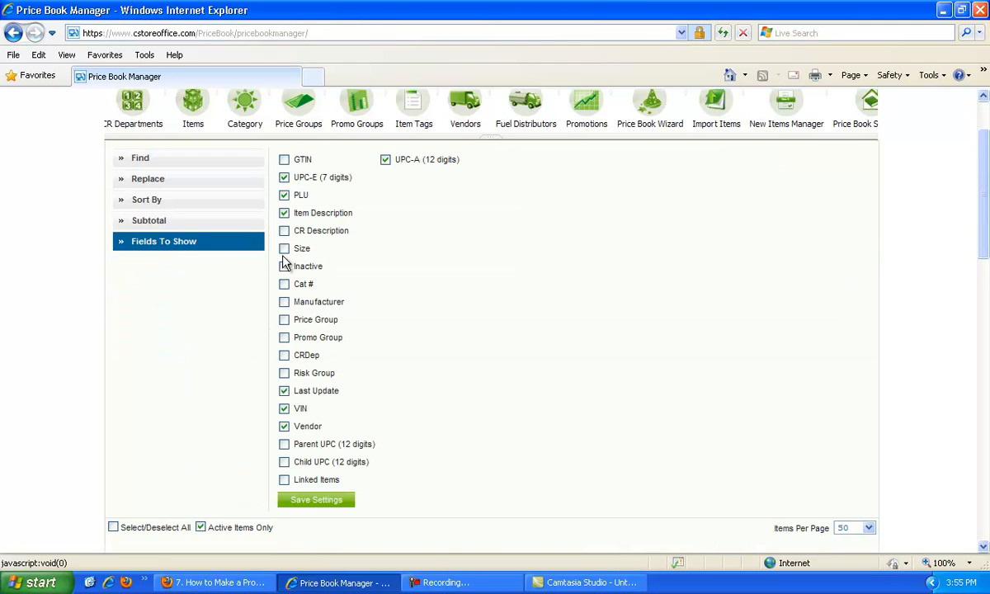
left_click(285, 319)
left_click(291, 340)
left_click(318, 500)
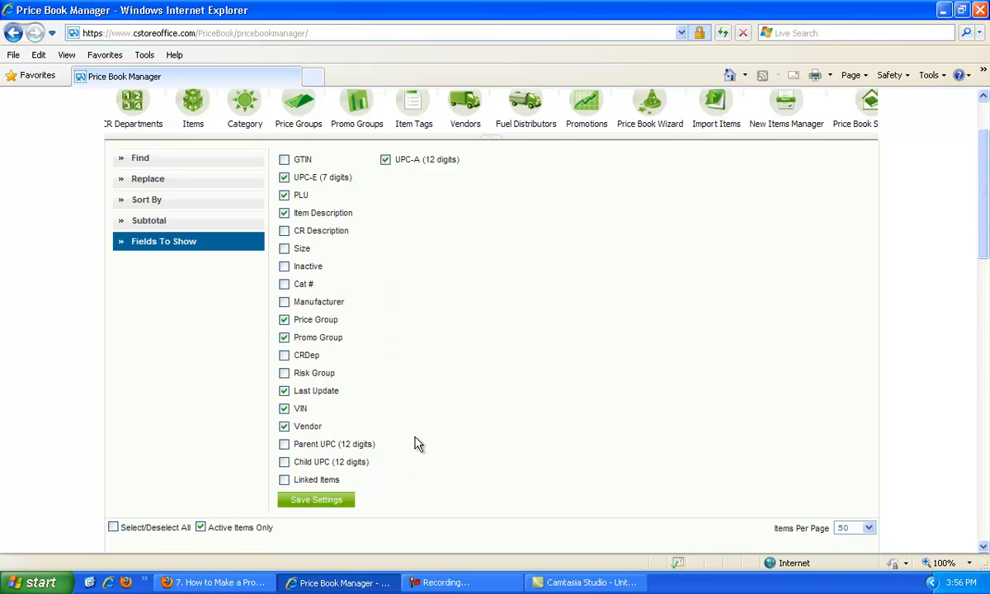
Step: Rerun the item search for descriptions like "swisher" and review the items' Price Group and Promo Group columns
left_click(190, 159)
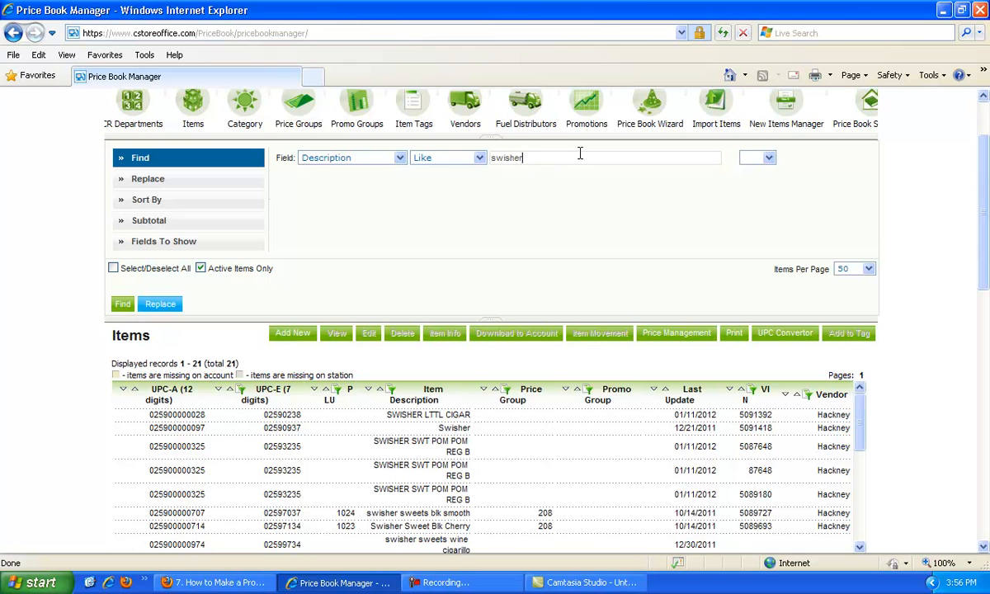
left_click_drag(982, 205, 982, 243)
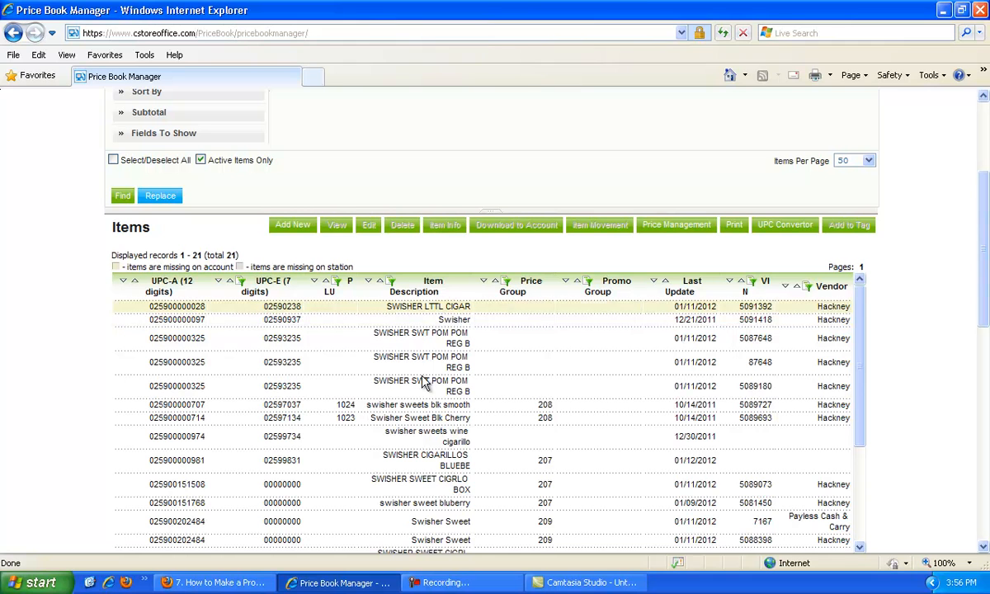
scroll(528, 338, "down", 1)
scroll(536, 351, "down", 1)
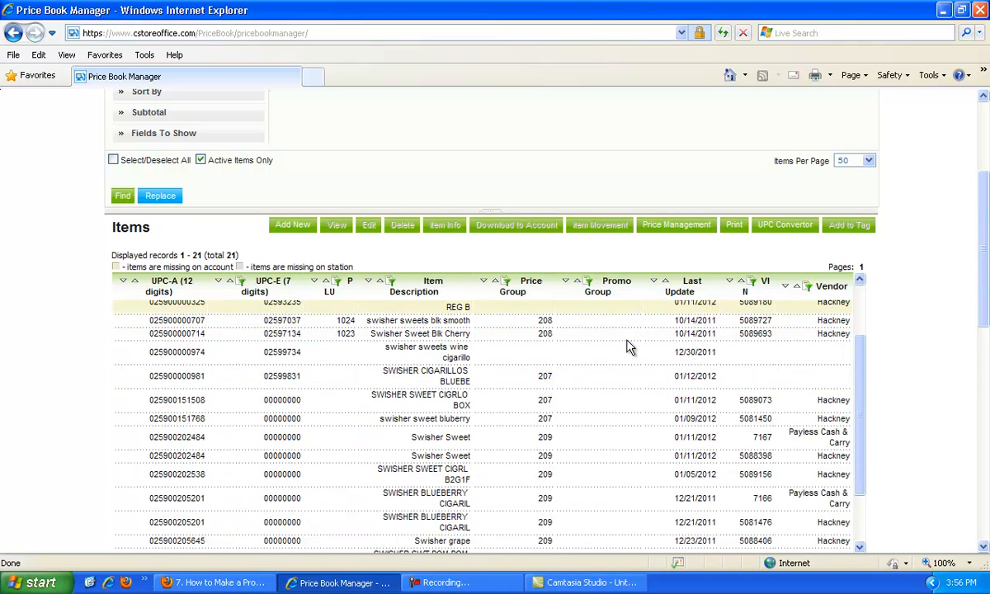
scroll(625, 398, "up", 5)
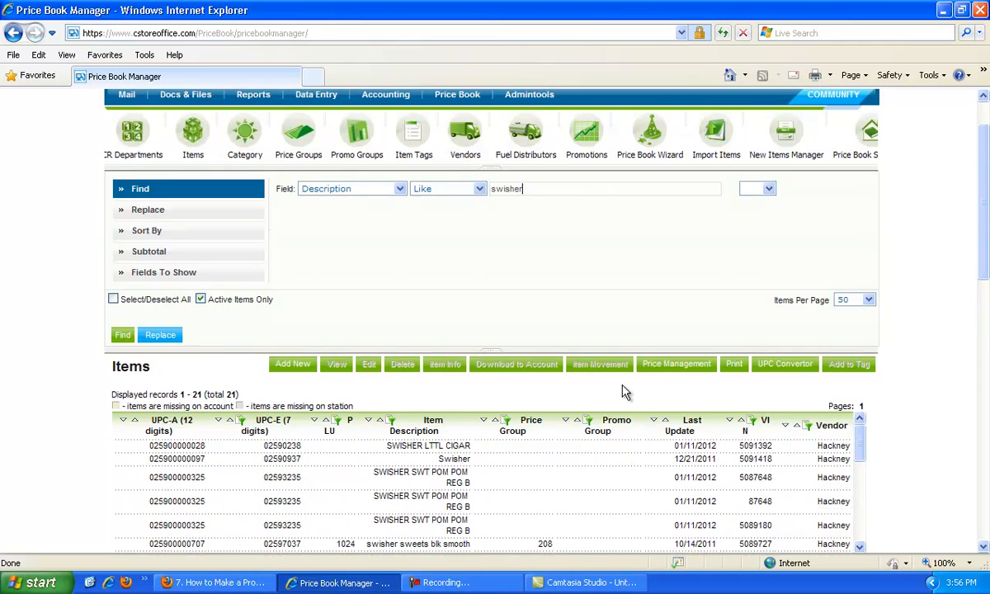
scroll(987, 239, "down", 4)
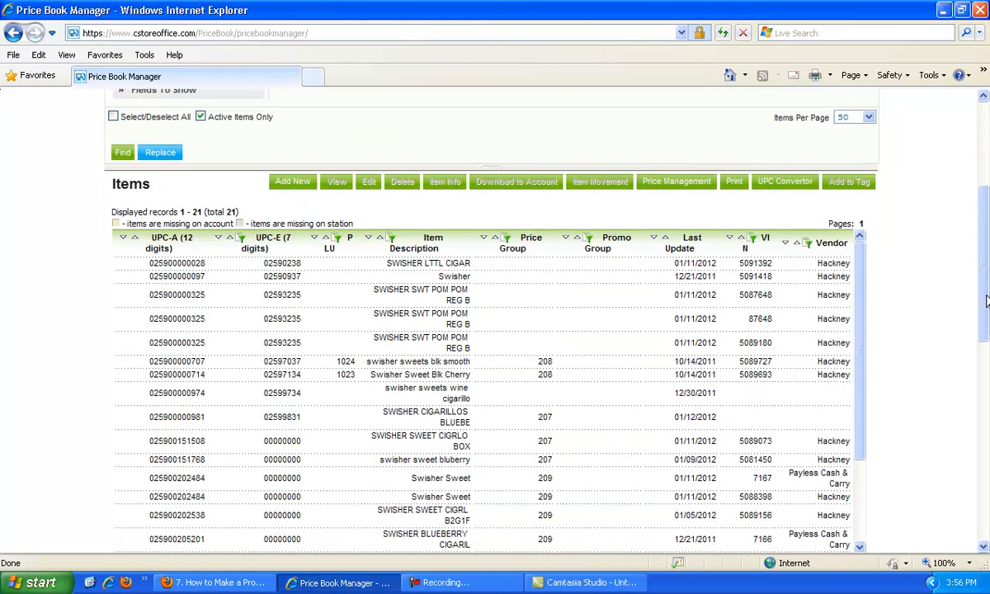
Step: Select the first five Swisher items and replace their Price Group equal to blank with 374|Swisher Sweet Cigarillo 2/99 Pouch
left_click_drag(407, 267, 429, 346)
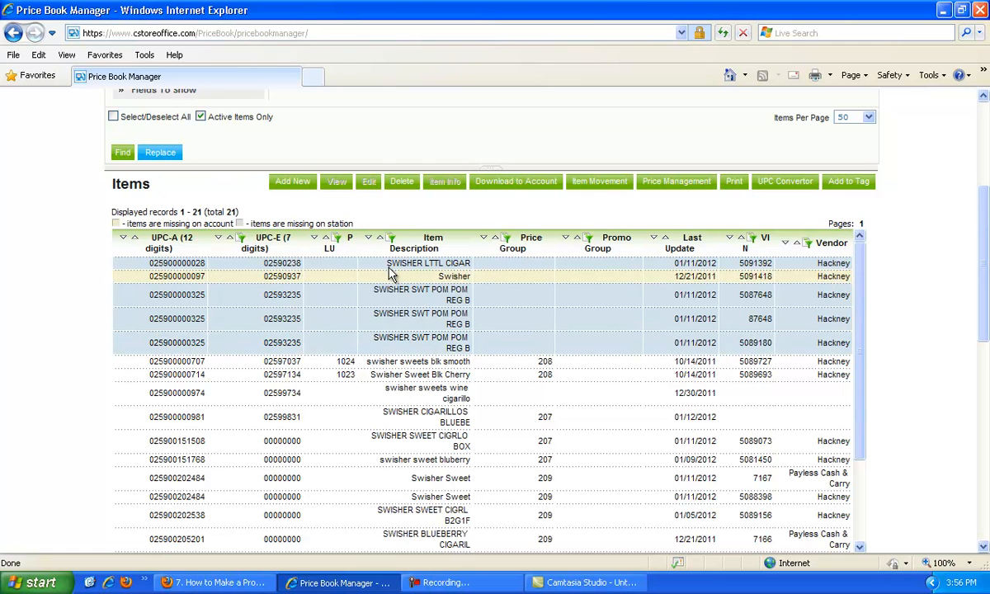
scroll(386, 265, "up", 3)
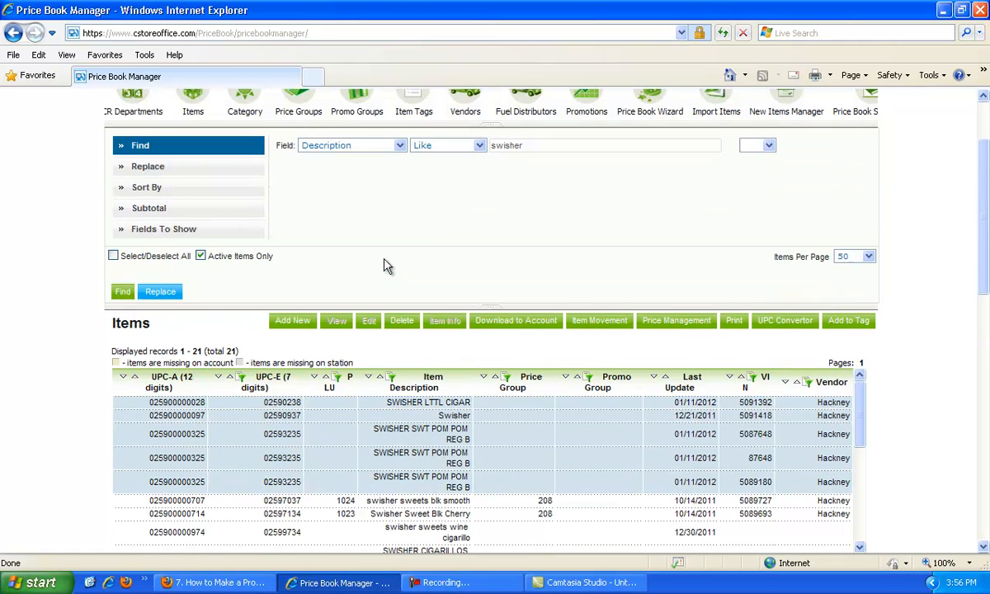
left_click(170, 168)
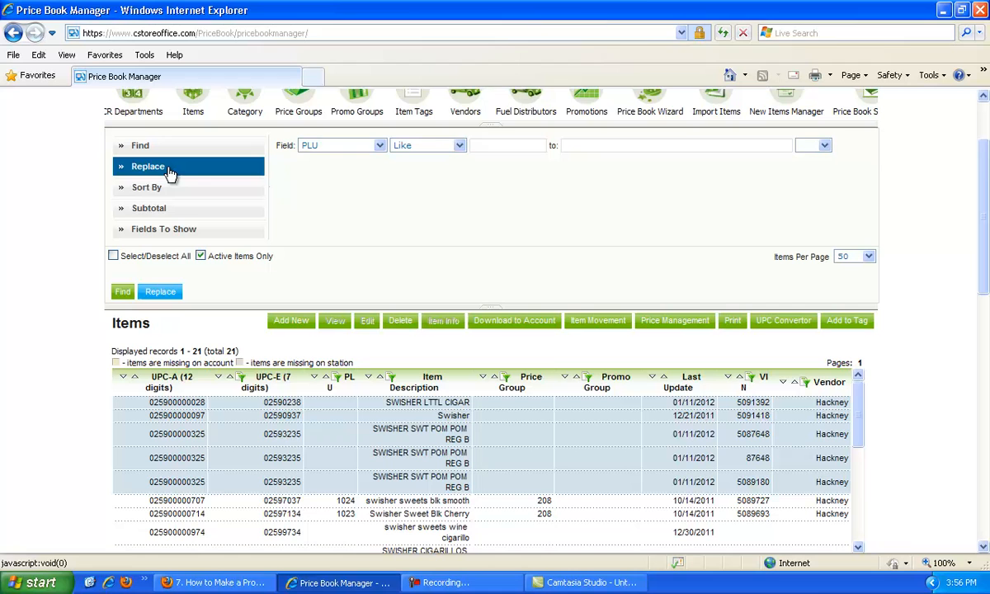
left_click(380, 146)
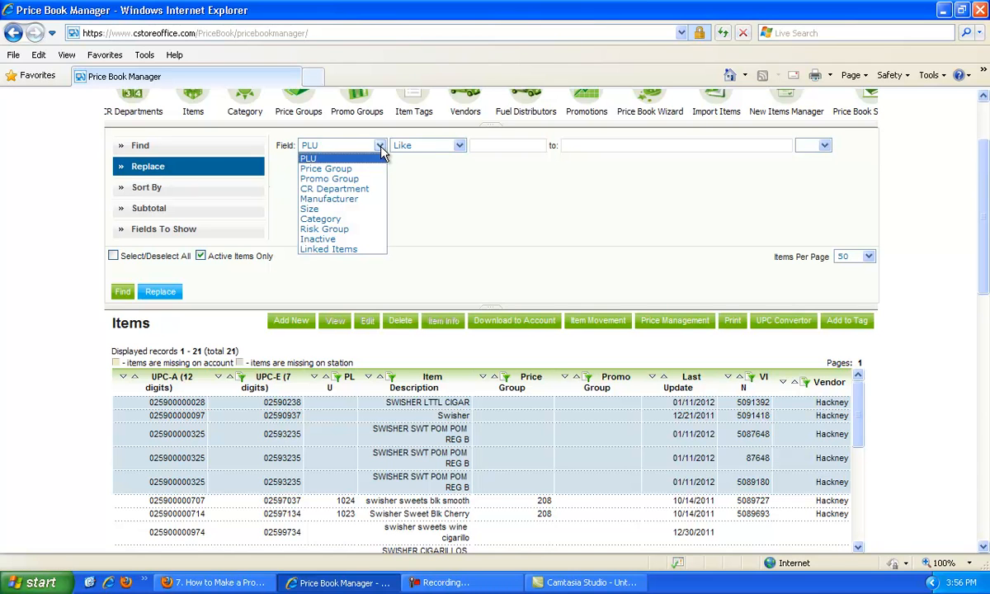
left_click(330, 170)
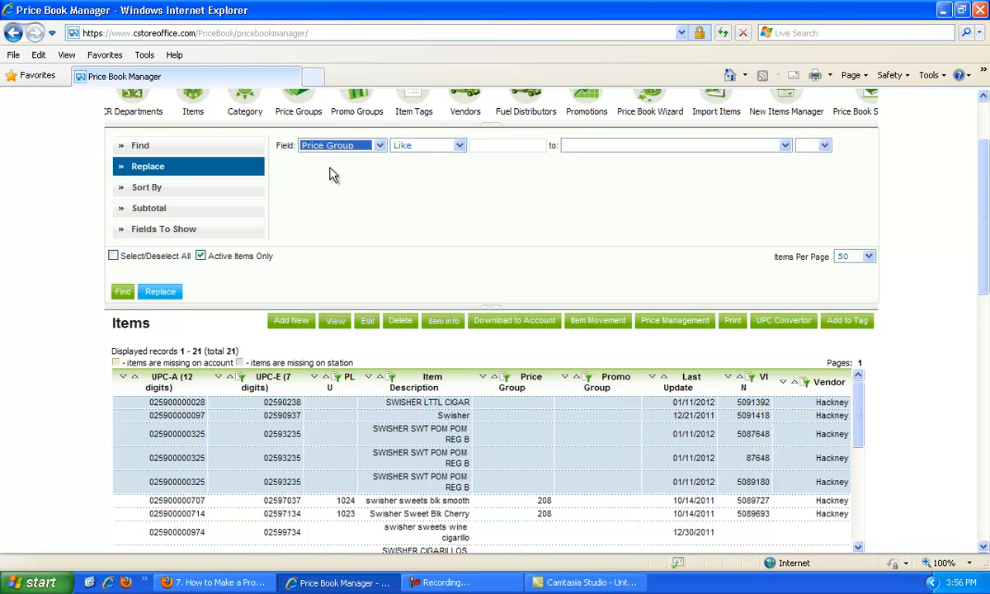
left_click(461, 146)
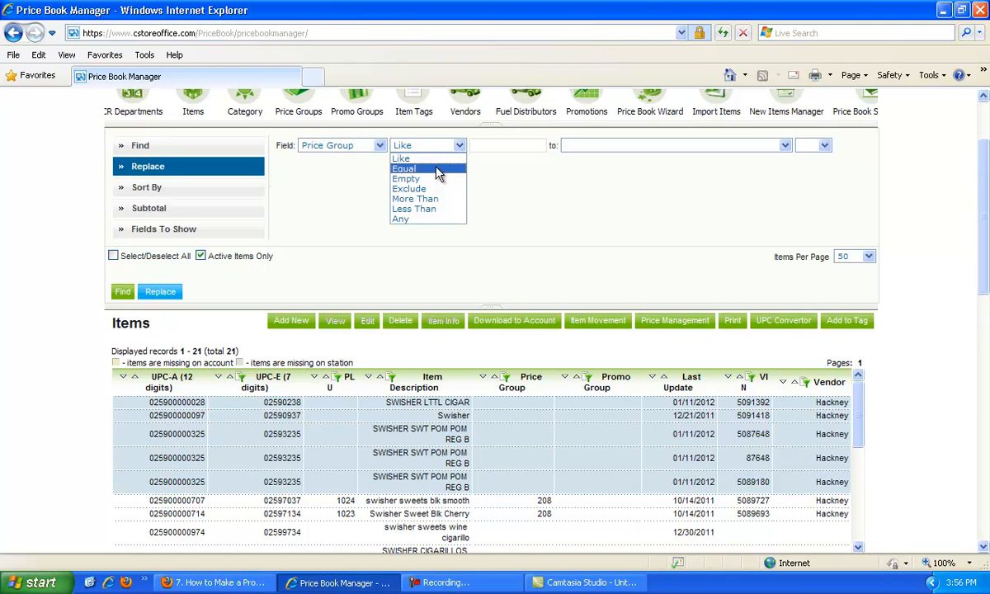
left_click(438, 169)
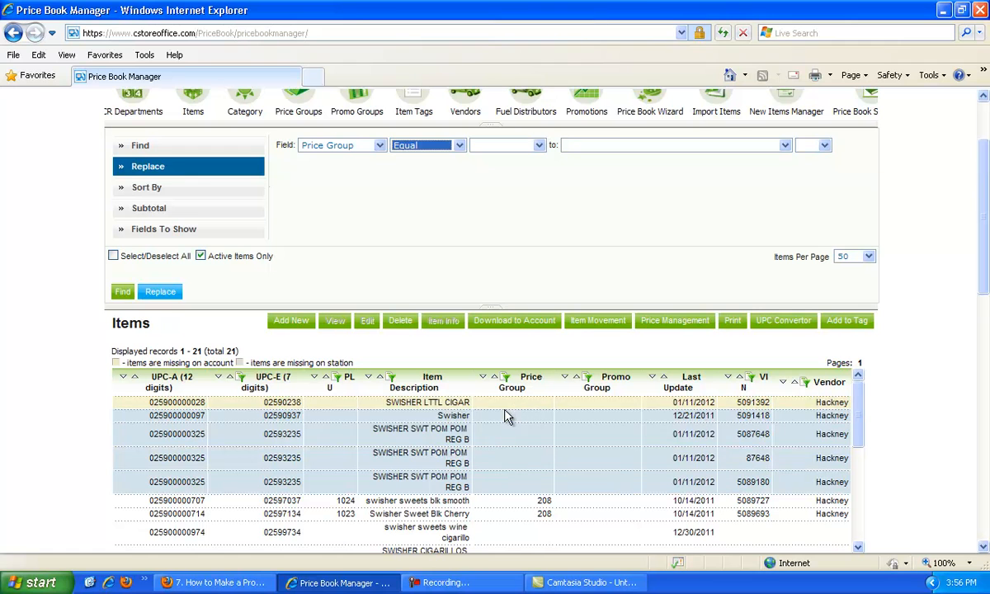
left_click(785, 145)
left_click_drag(784, 186, 776, 452)
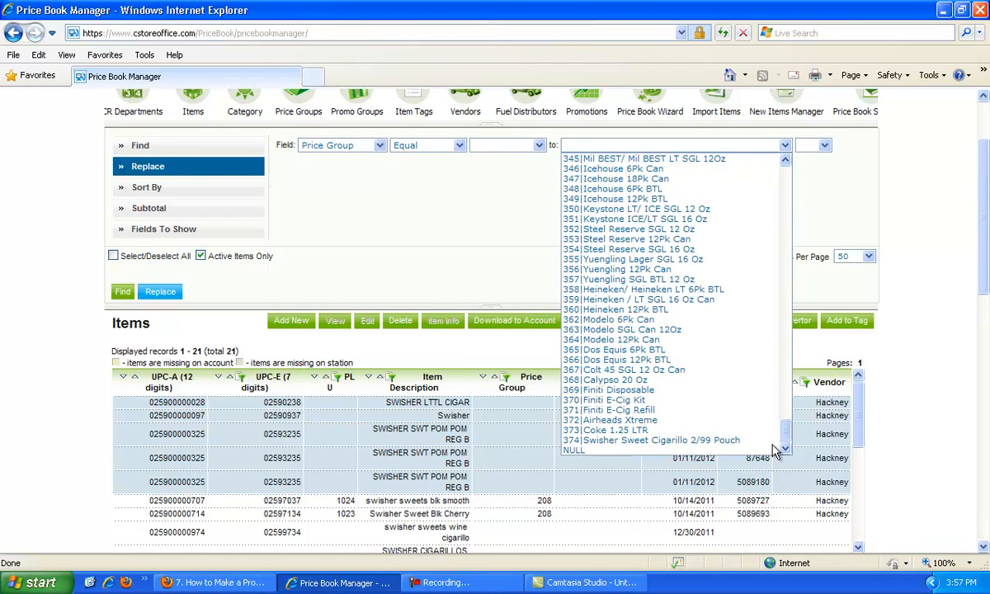
left_click(657, 440)
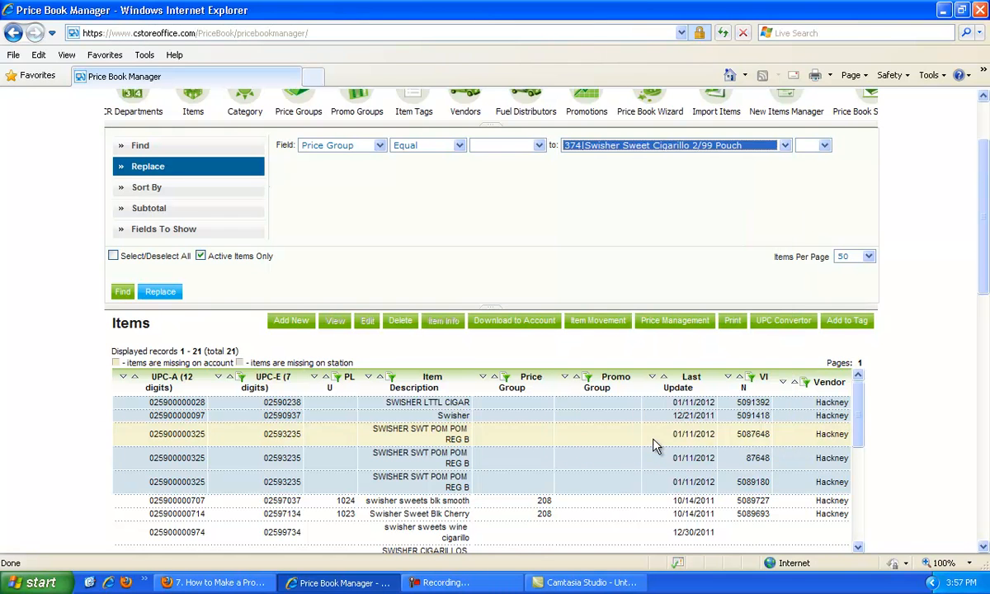
left_click(161, 293)
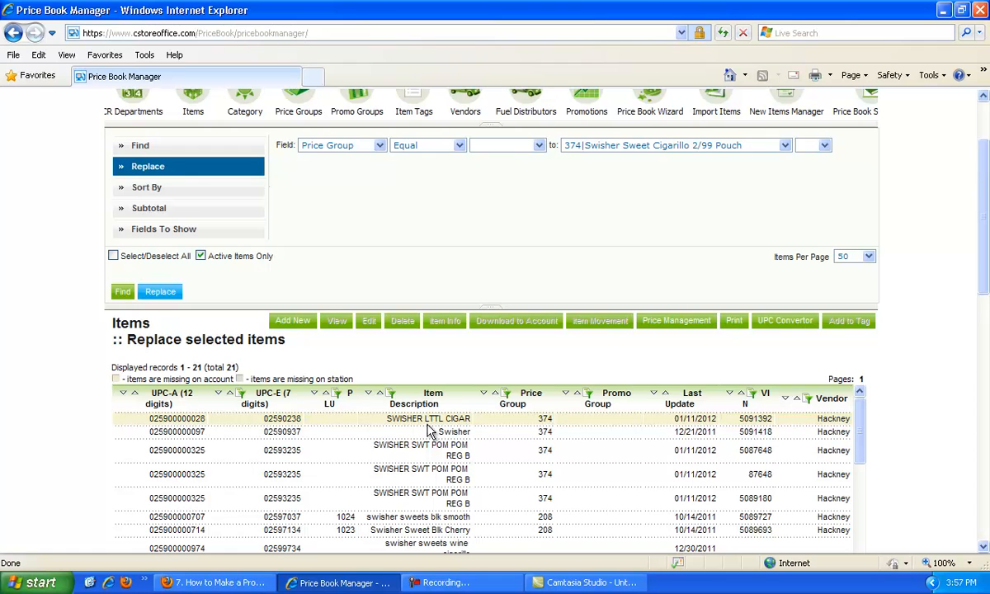
Step: Reselect the first five Swisher items and replace their Price Group equal to 374 with NULL
left_click(437, 419)
left_click(437, 433)
left_click(441, 454)
left_click(445, 476)
left_click(453, 501)
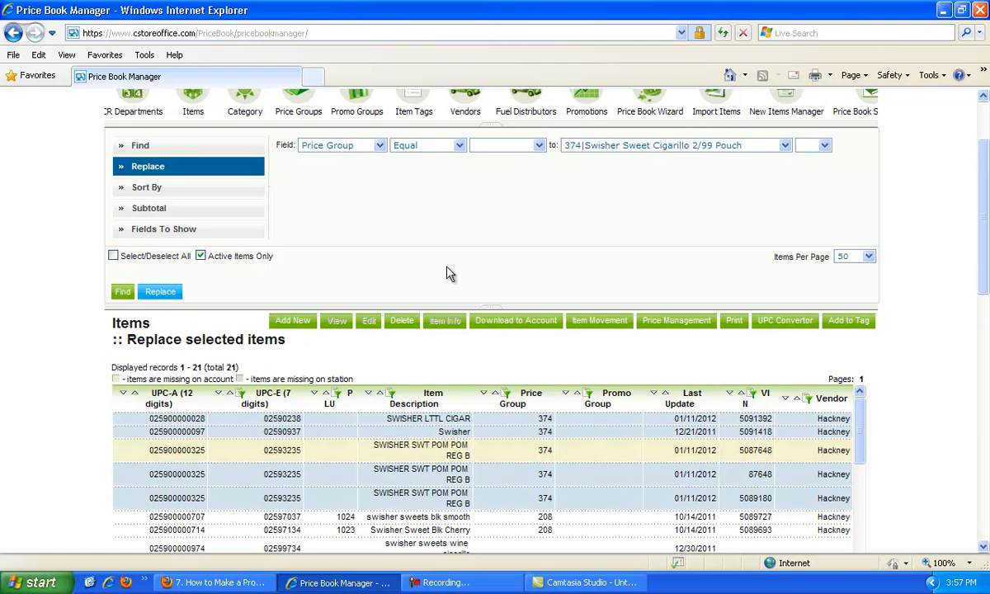
left_click(539, 145)
left_click_drag(540, 175, 541, 449)
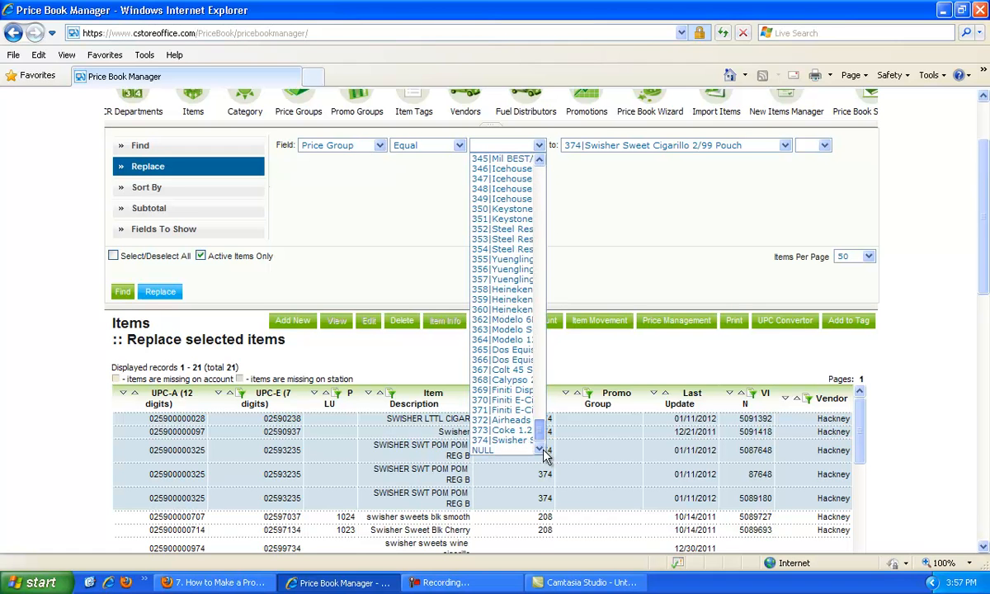
left_click(513, 442)
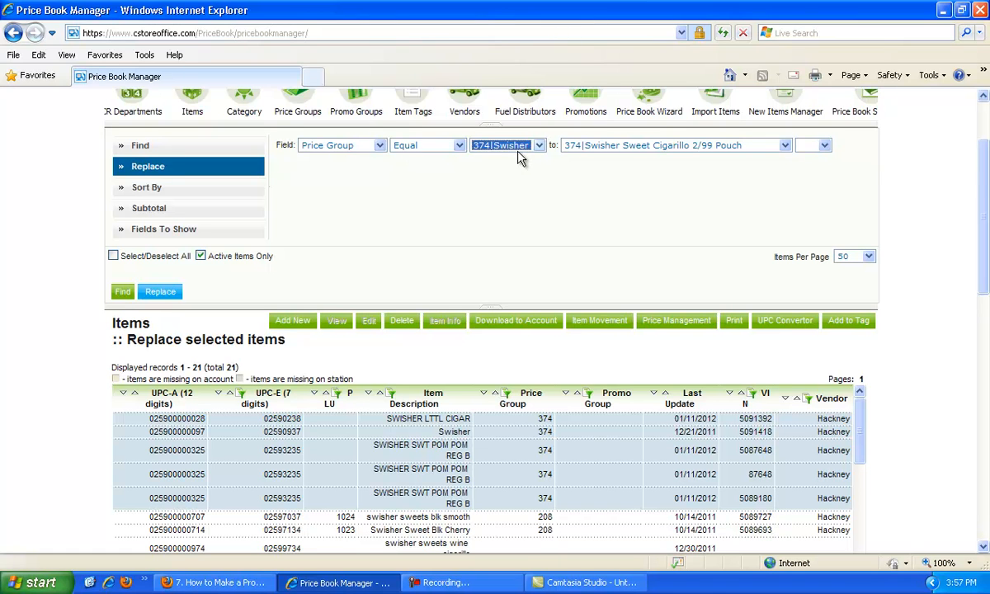
left_click(784, 146)
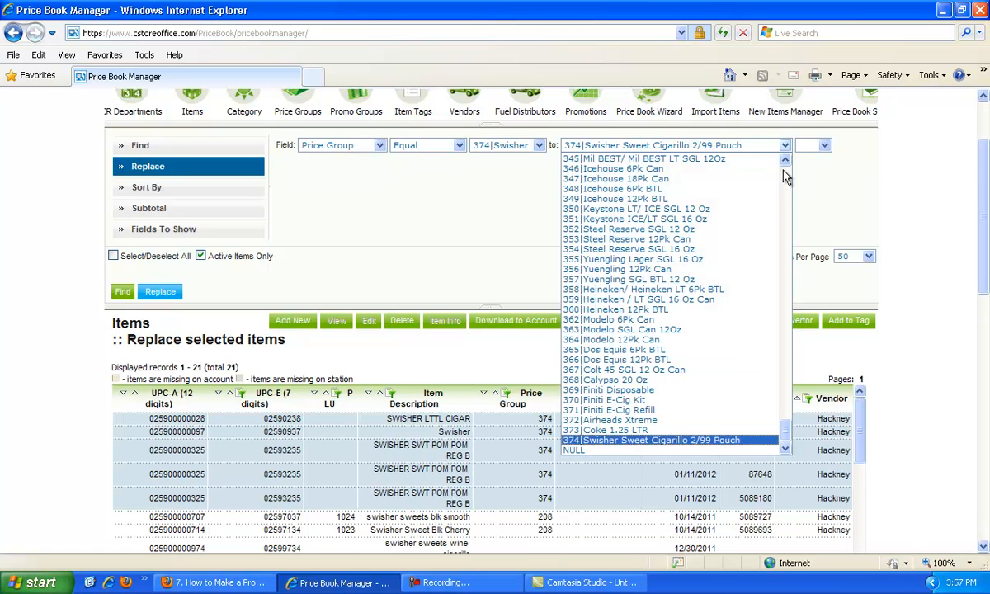
mouse_move(790, 439)
left_mouse_down()
mouse_move(782, 159)
mouse_move(730, 196)
mouse_move(784, 290)
mouse_move(786, 450)
left_mouse_up()
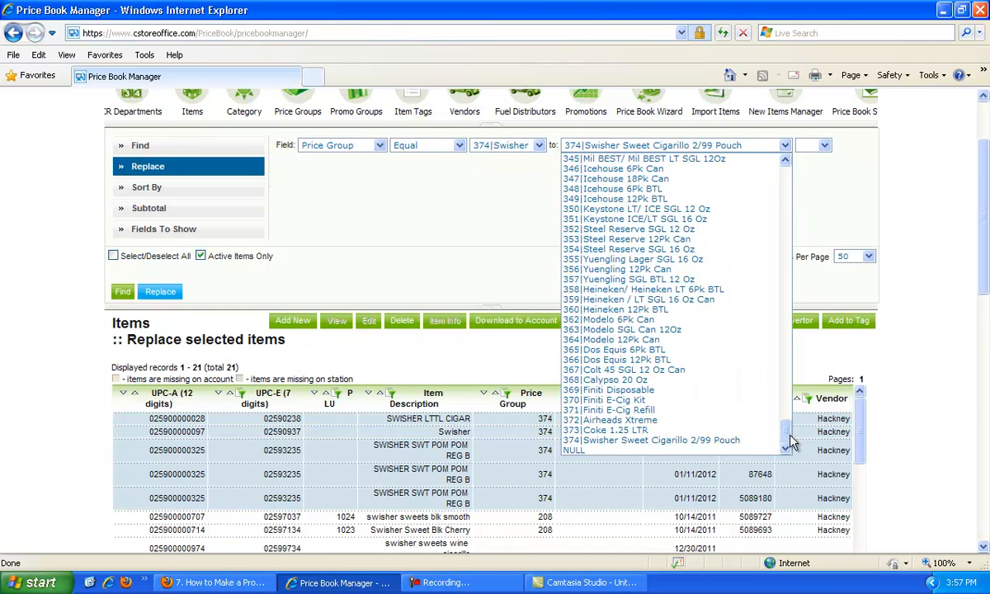
left_click(603, 453)
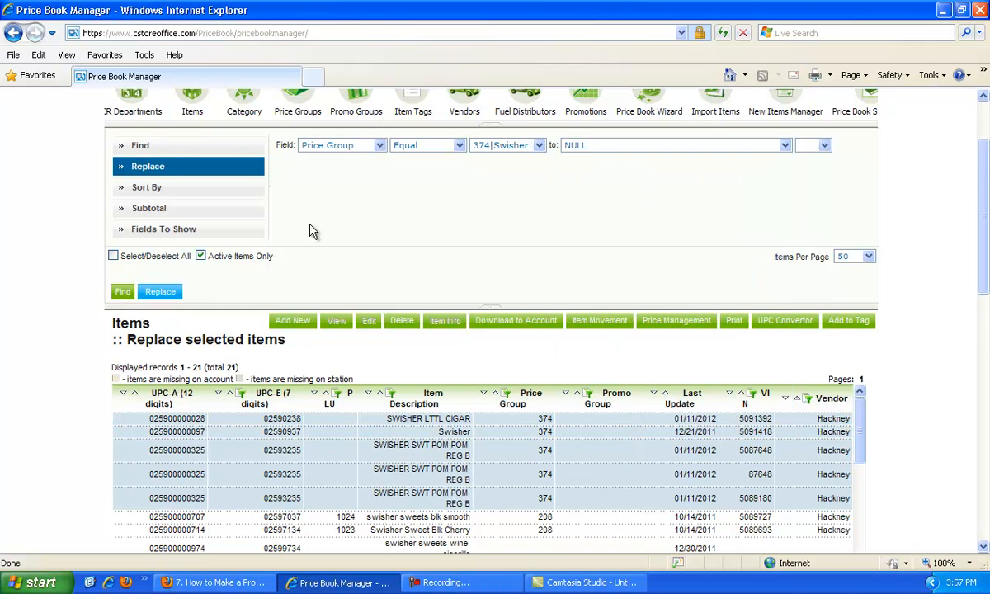
left_click(161, 291)
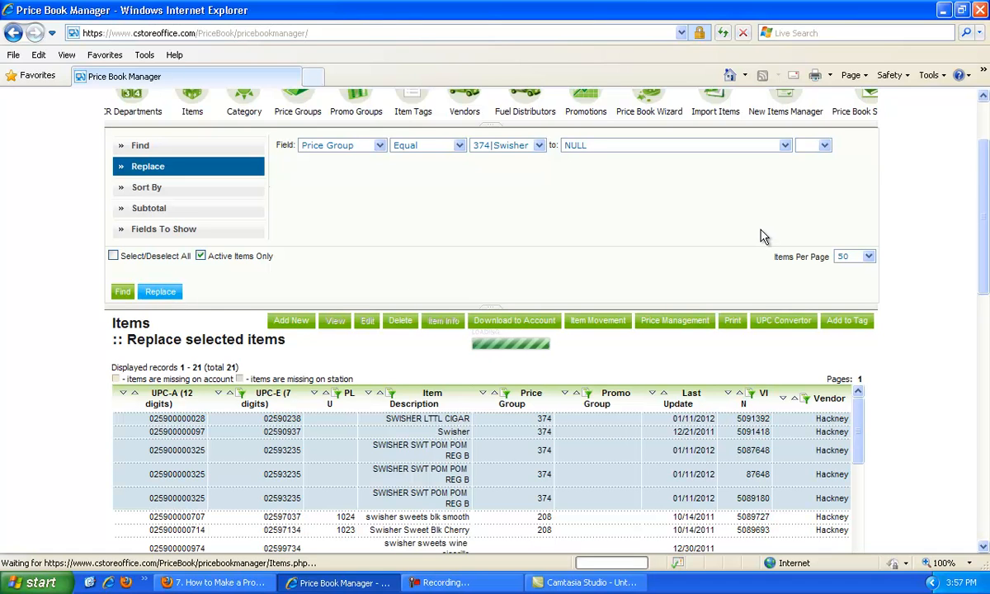